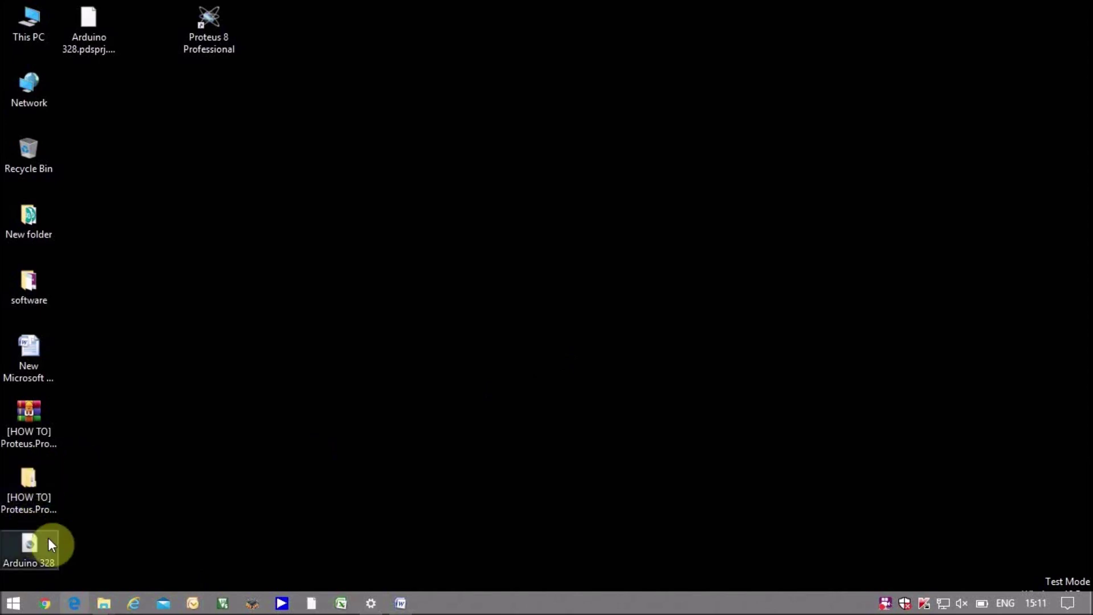
# Launch Proteus 8 Professional and create a project from the Arduino 328 development board, keeping the name Arduino 328.pdsprj
pyautogui.doubleClick(217, 25)
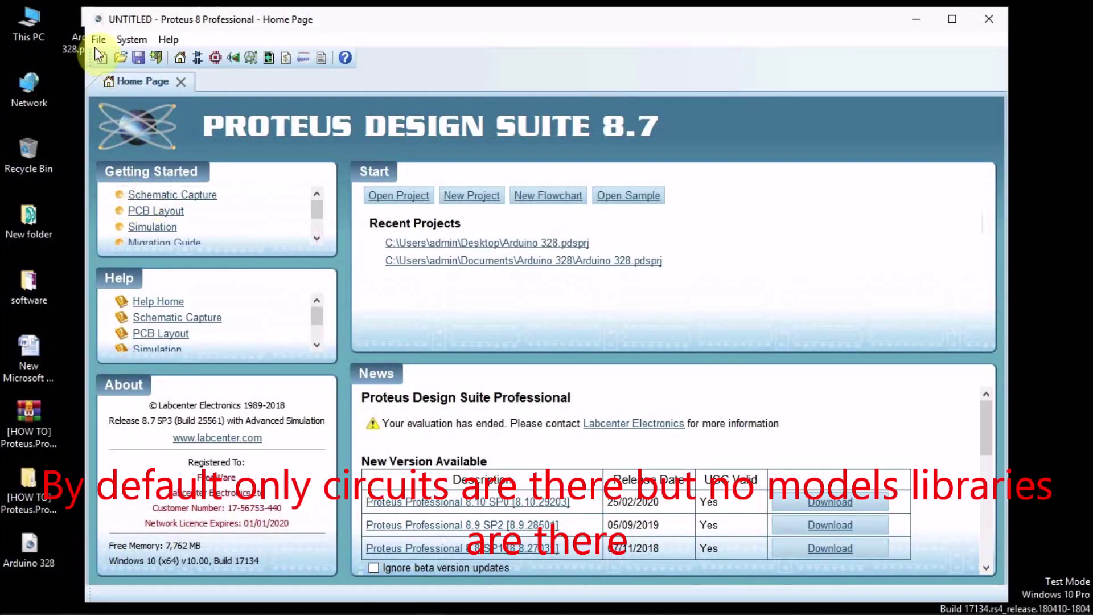
pyautogui.click(98, 55)
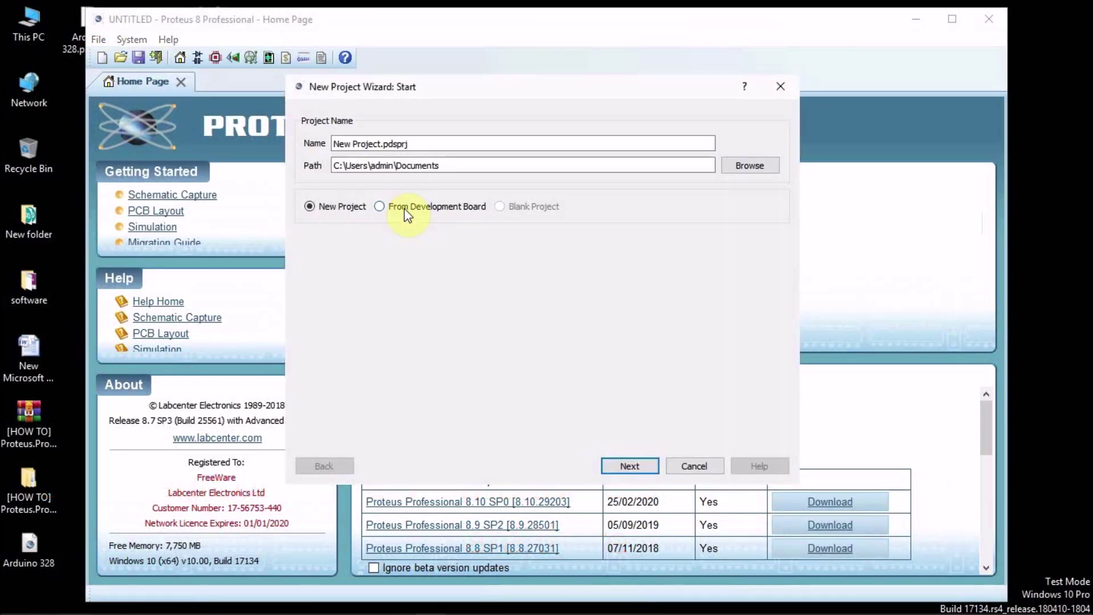
pyautogui.click(404, 210)
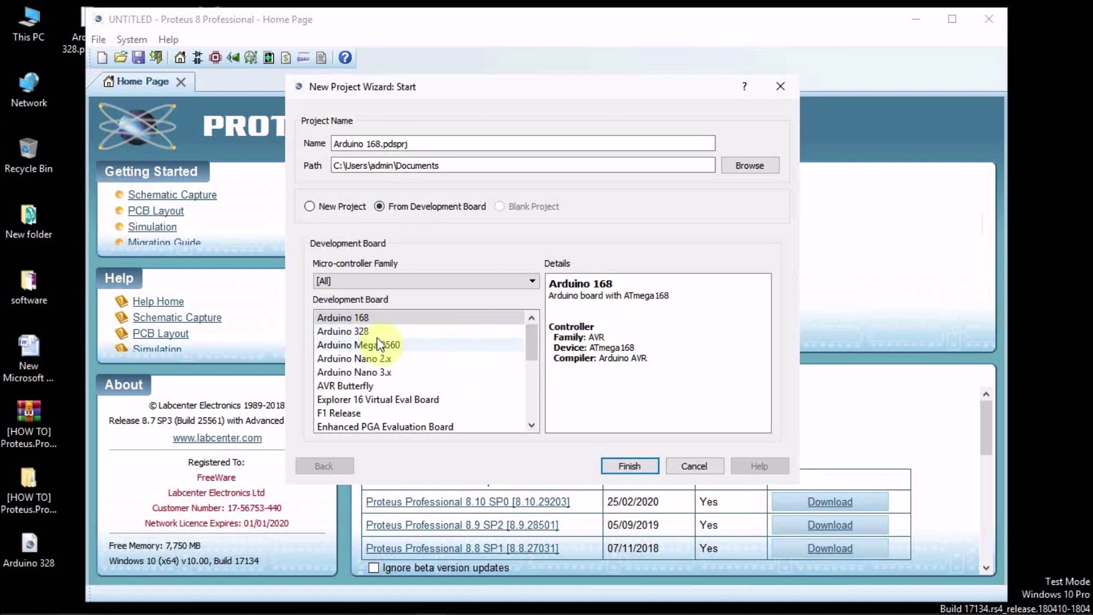
pyautogui.click(354, 331)
pyautogui.click(624, 470)
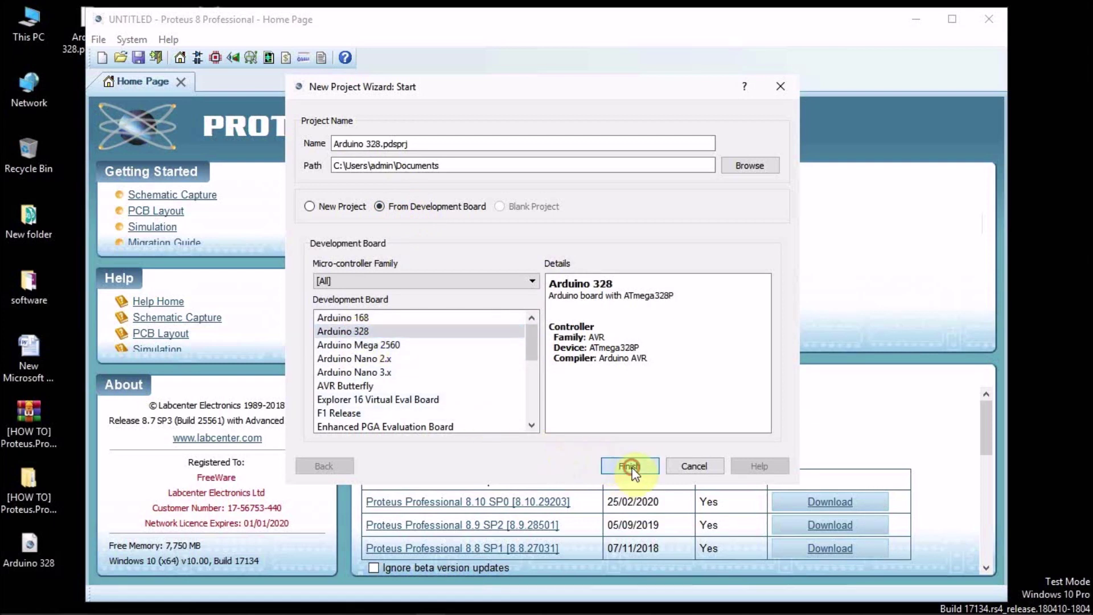
pyautogui.click(520, 310)
pyautogui.click(608, 311)
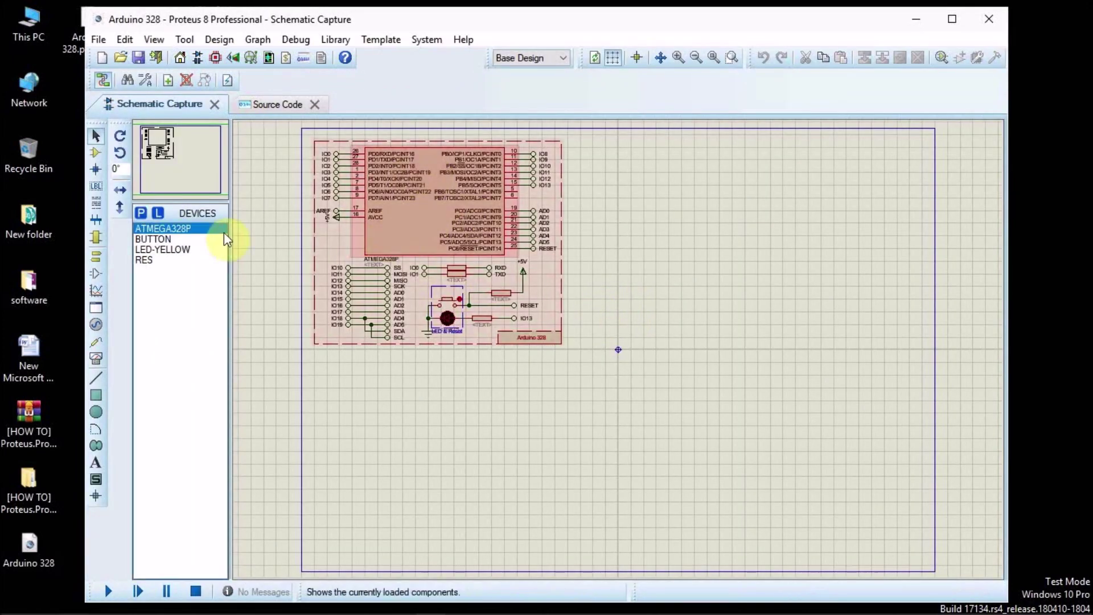
# Search the device library for "arduino" when picking parts for the schematic
pyautogui.click(141, 215)
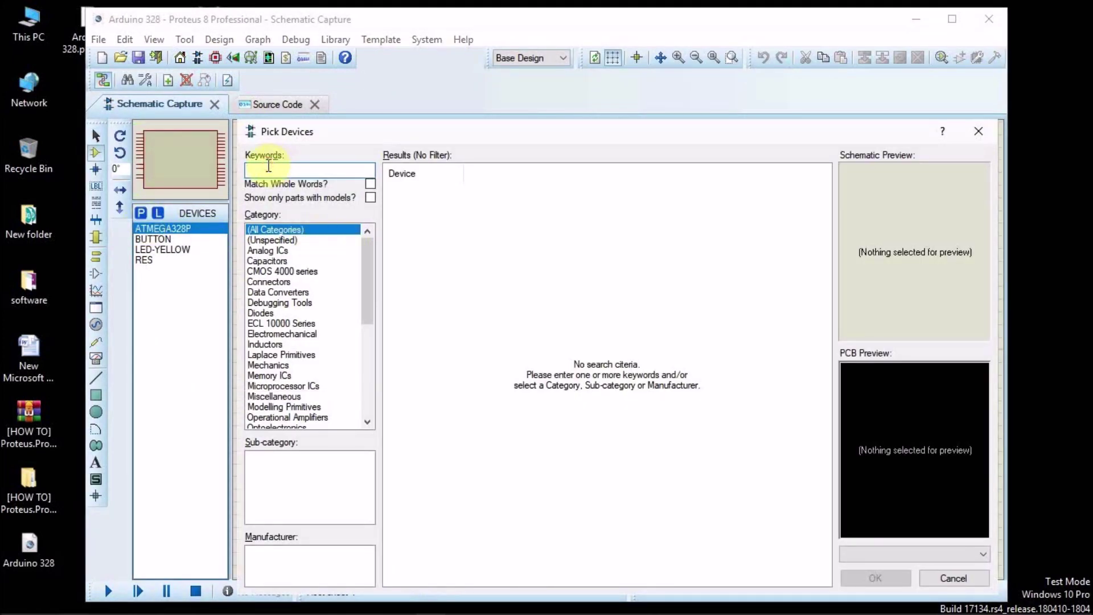
pyautogui.write('a')
pyautogui.write('aaaarduin')
pyautogui.write('ar')
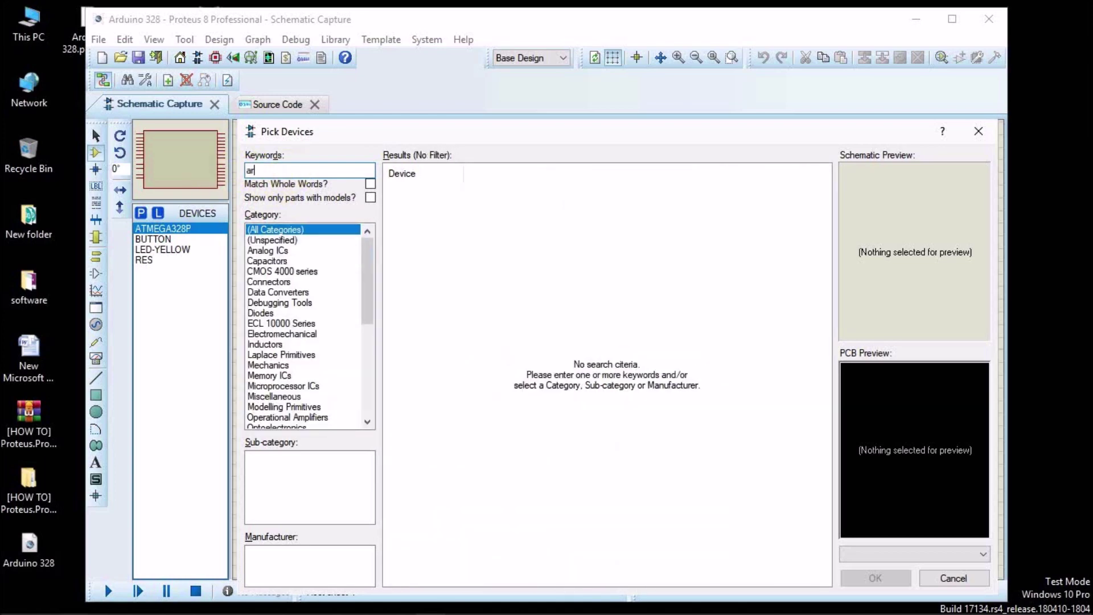
pyautogui.write('duino')
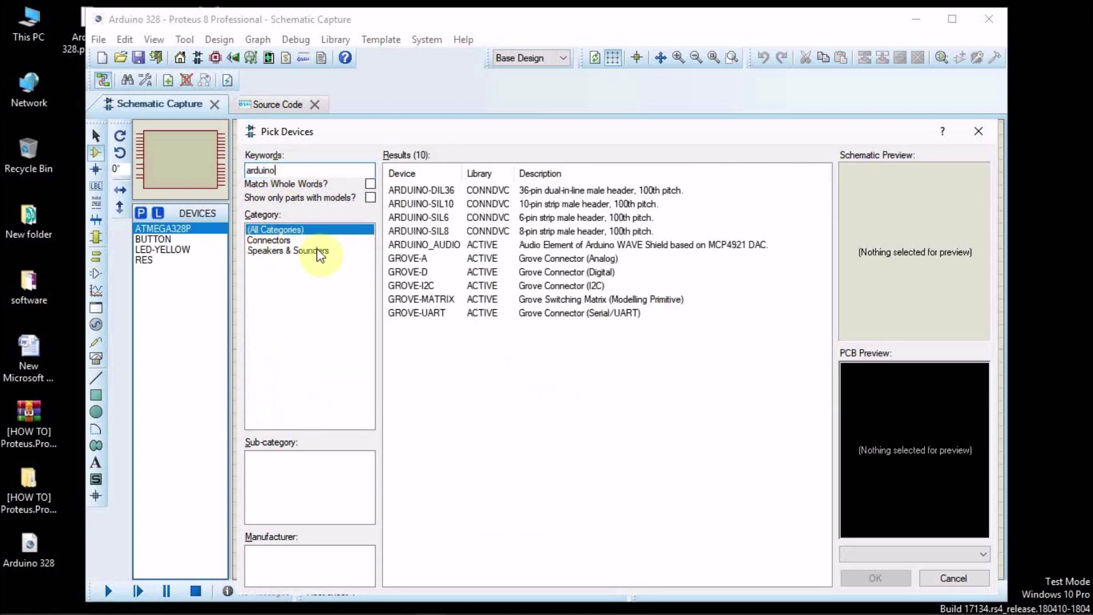
# Check the previews of the matching Arduino devices, including ARDUINO-DIL36, and leave the device picker without adding a part
pyautogui.click(444, 191)
pyautogui.press('Down')
pyautogui.press('Down')
pyautogui.press('Down')
pyautogui.press('Down')
pyautogui.press('Down')
pyautogui.press('Down')
pyautogui.press('Down')
pyautogui.press('Down')
pyautogui.press('Down')
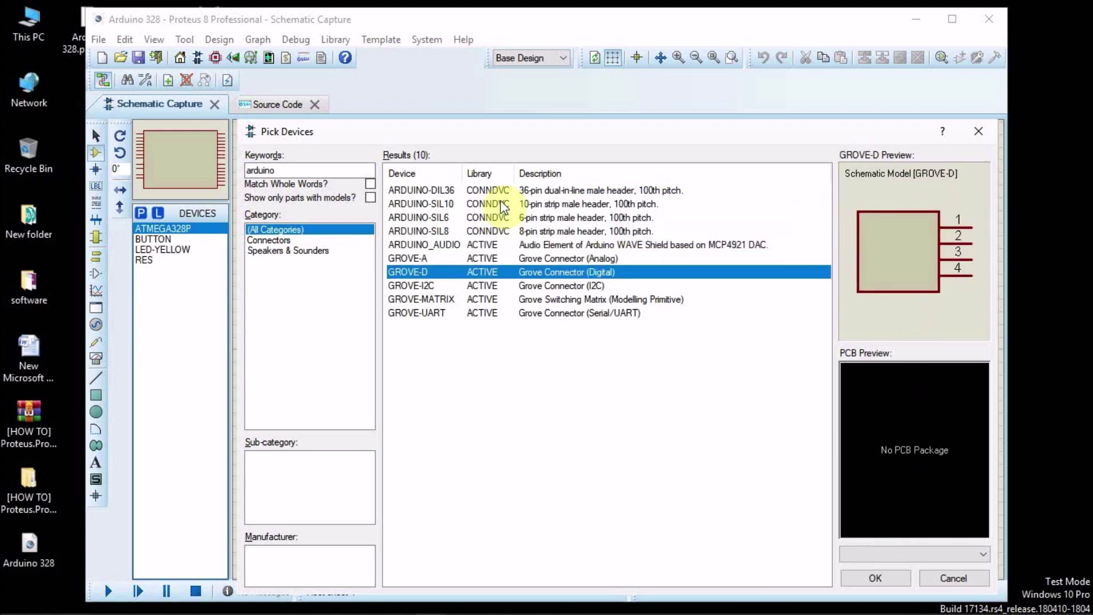
pyautogui.click(428, 190)
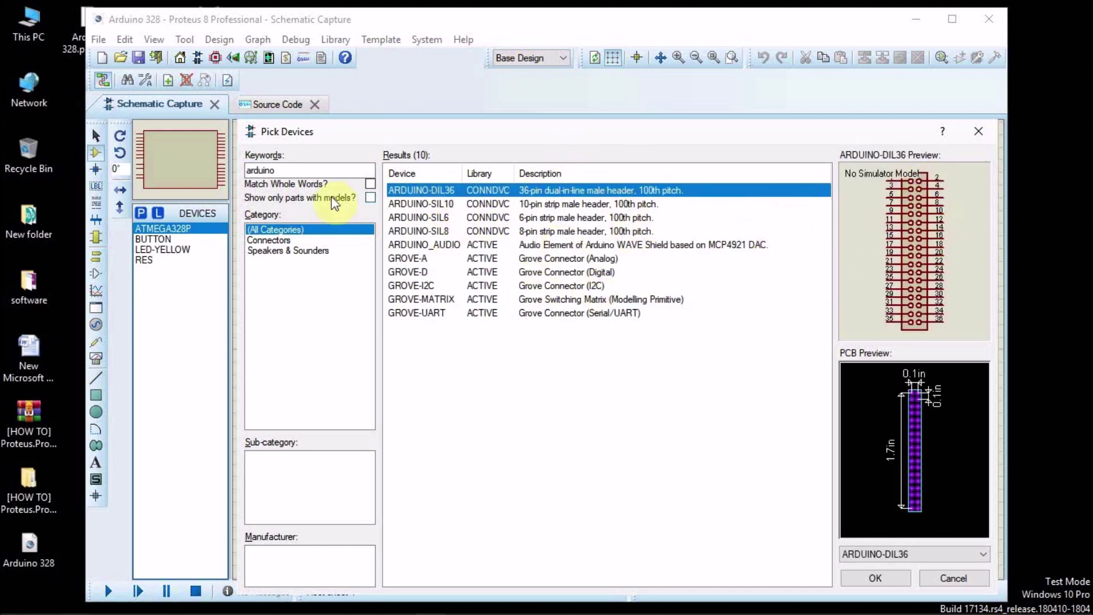
pyautogui.click(317, 19)
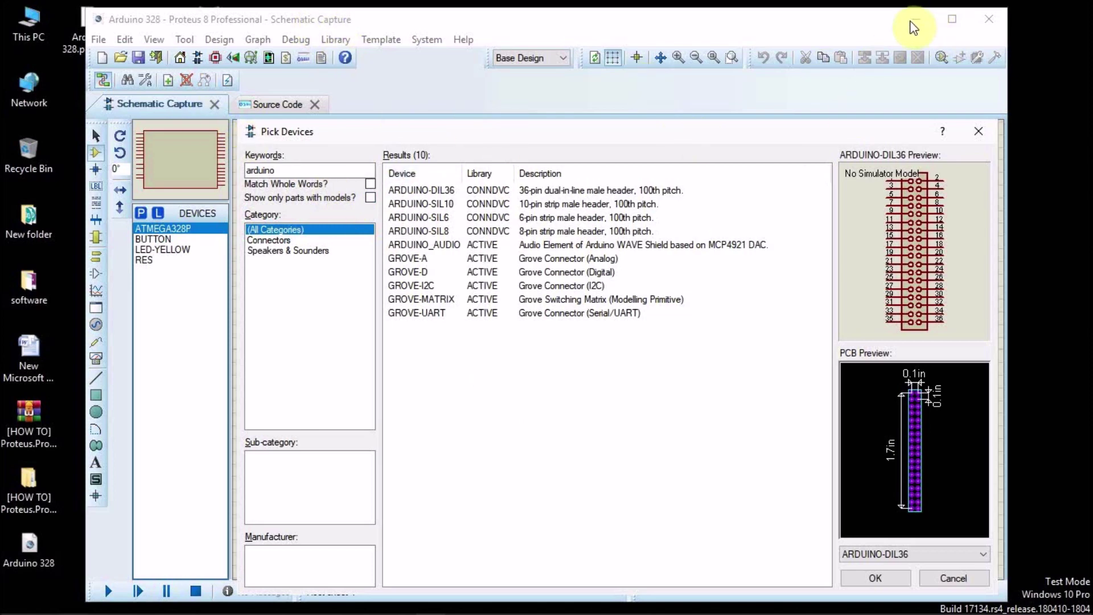
pyautogui.click(979, 130)
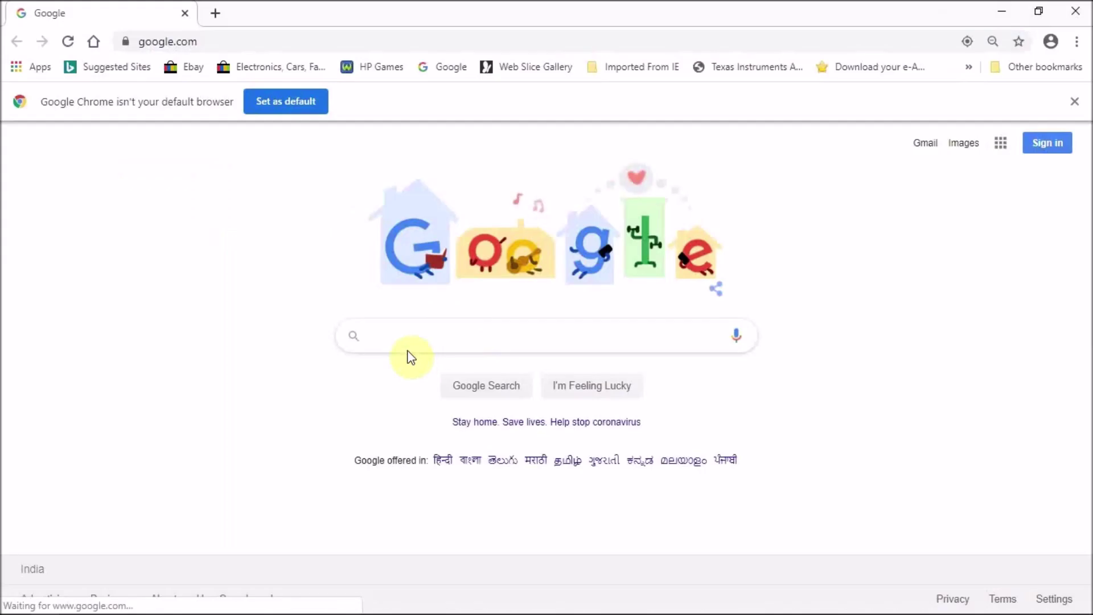
# Search Google in Chrome for "arduino library for proteus" and open The Engineering Projects article
pyautogui.write('Arduino')
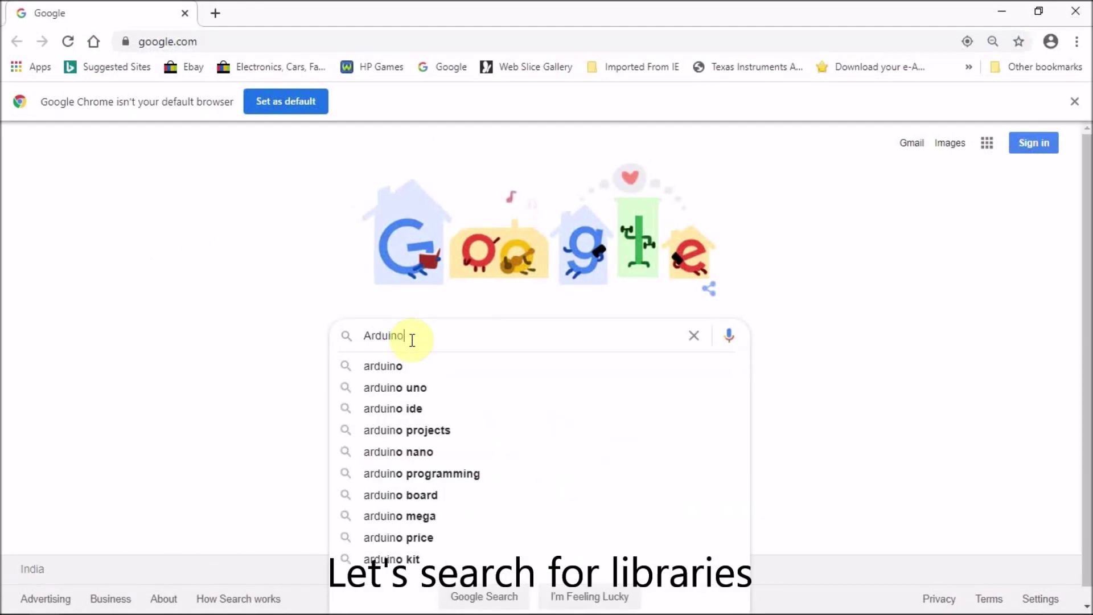
pyautogui.write(' library')
pyautogui.press('Down')
pyautogui.press('Down')
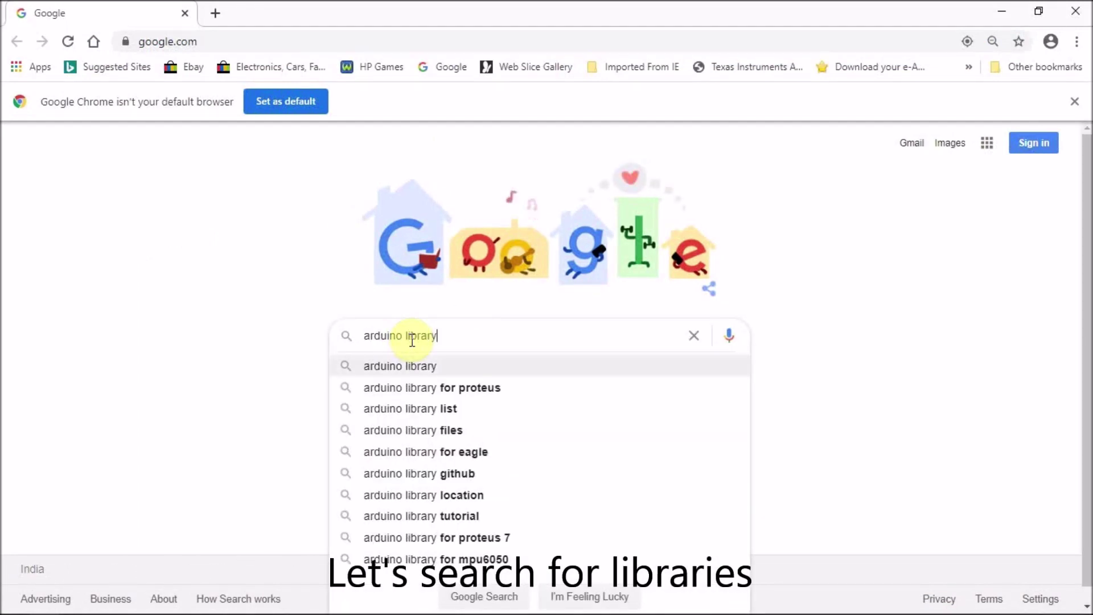
pyautogui.press('Return')
pyautogui.click(200, 232)
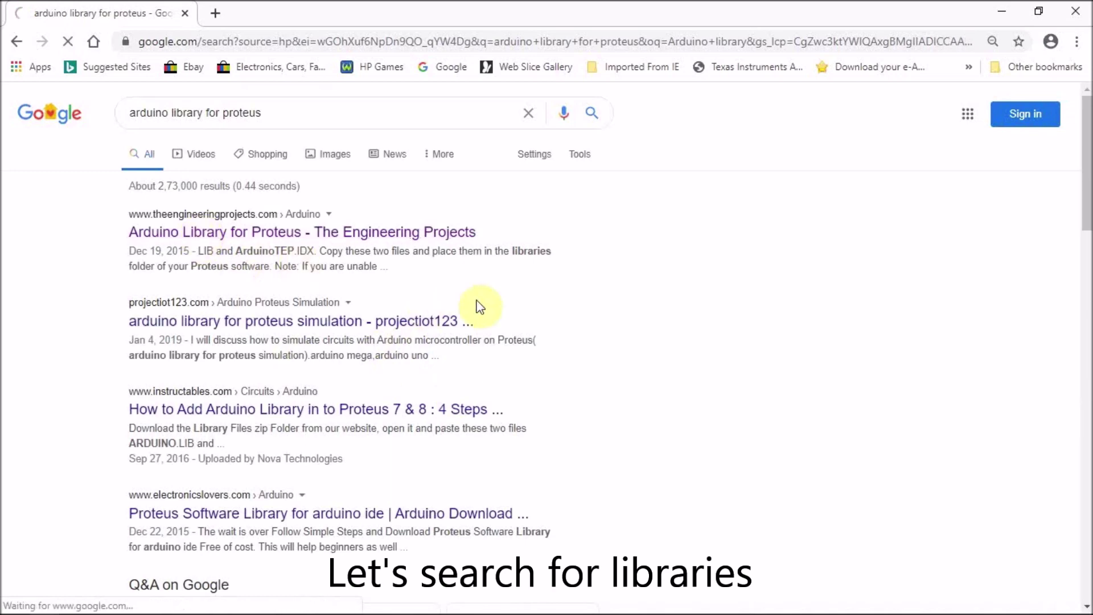
pyautogui.moveTo(1084, 117); pyautogui.dragTo(1086, 164)
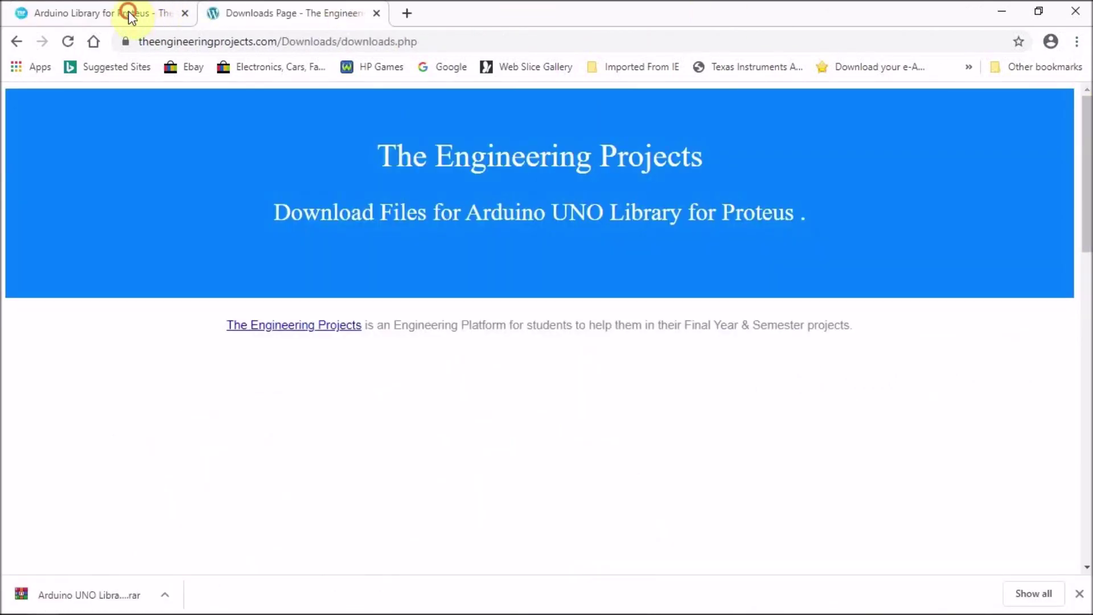
# Go from the article to the Arduino Library for Proteus download page and save the archive to the Desktop
pyautogui.click(130, 16)
pyautogui.moveTo(1087, 127); pyautogui.dragTo(1086, 142)
pyautogui.click(381, 316)
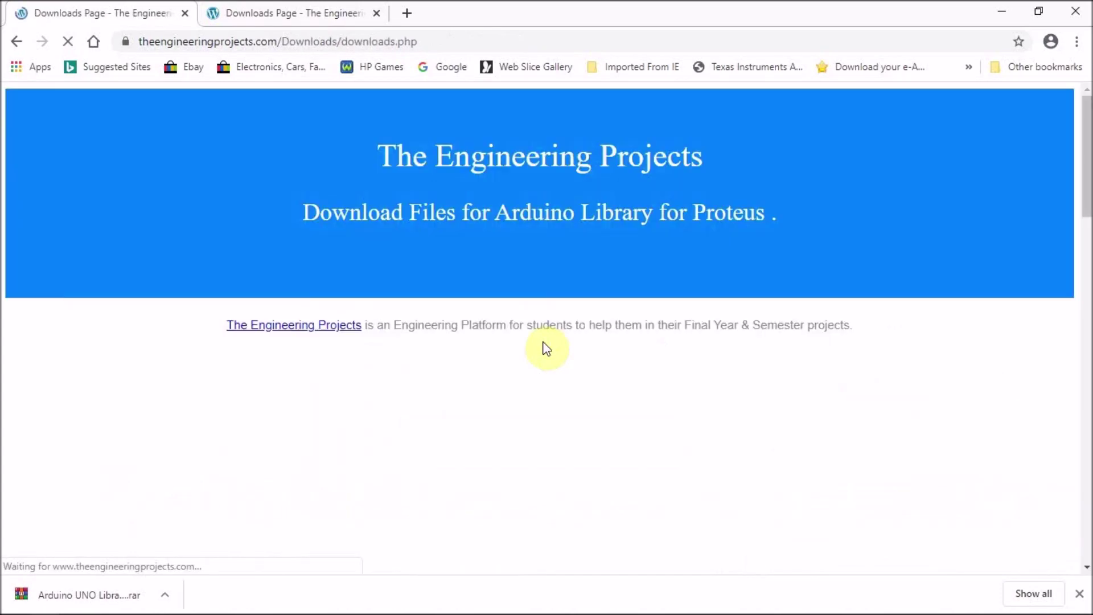
pyautogui.moveTo(1087, 227); pyautogui.dragTo(1087, 407)
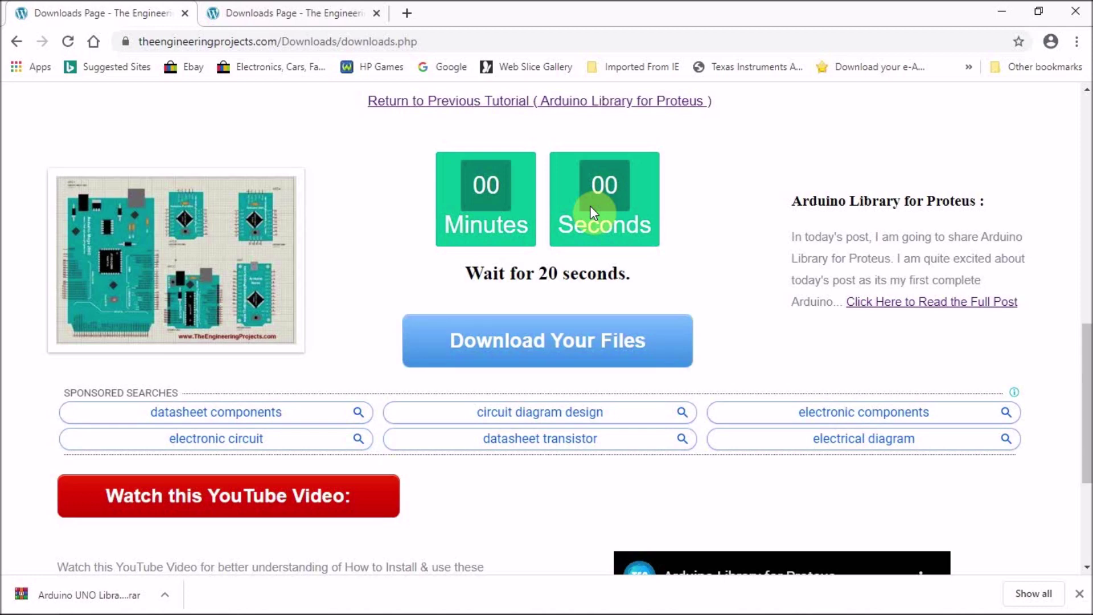
pyautogui.click(575, 339)
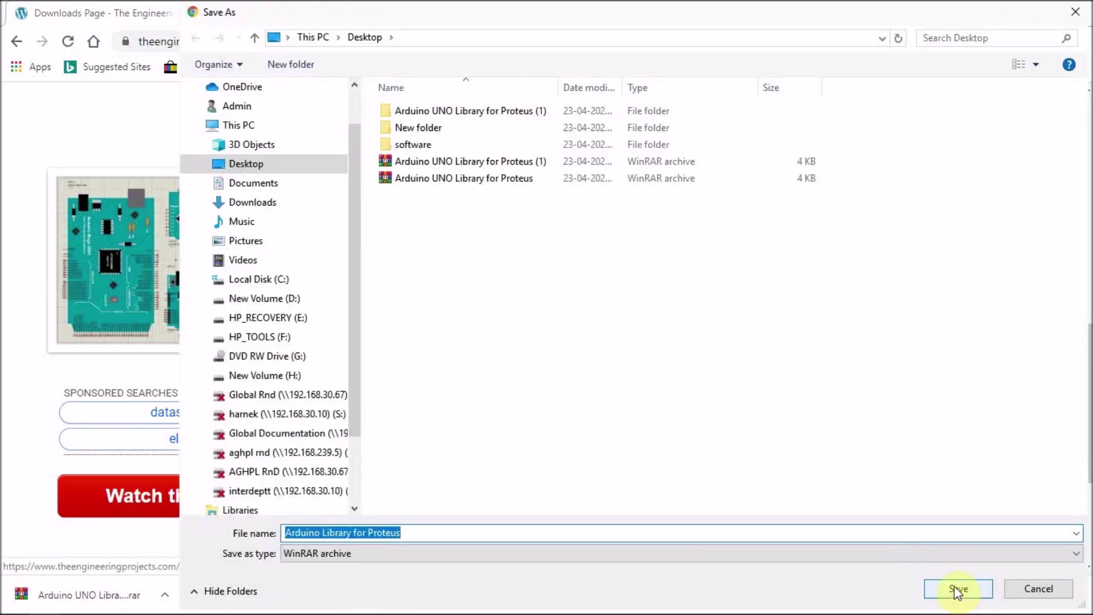
pyautogui.click(956, 590)
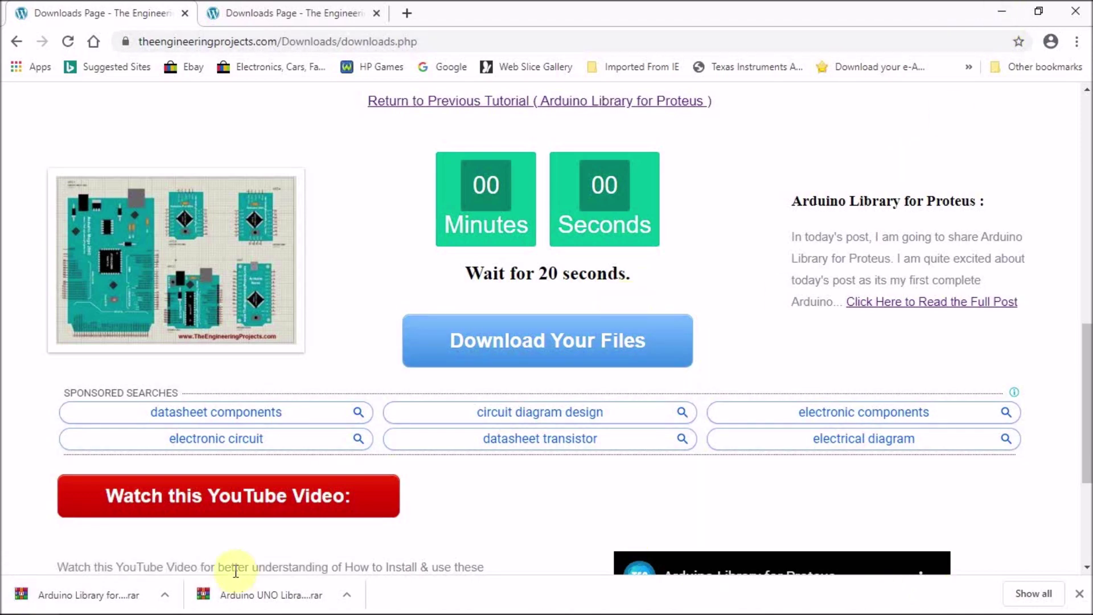
# Extract the Arduino Library for Proteus archive on the desktop and open the extracted folder in a maximized window
pyautogui.click(999, 20)
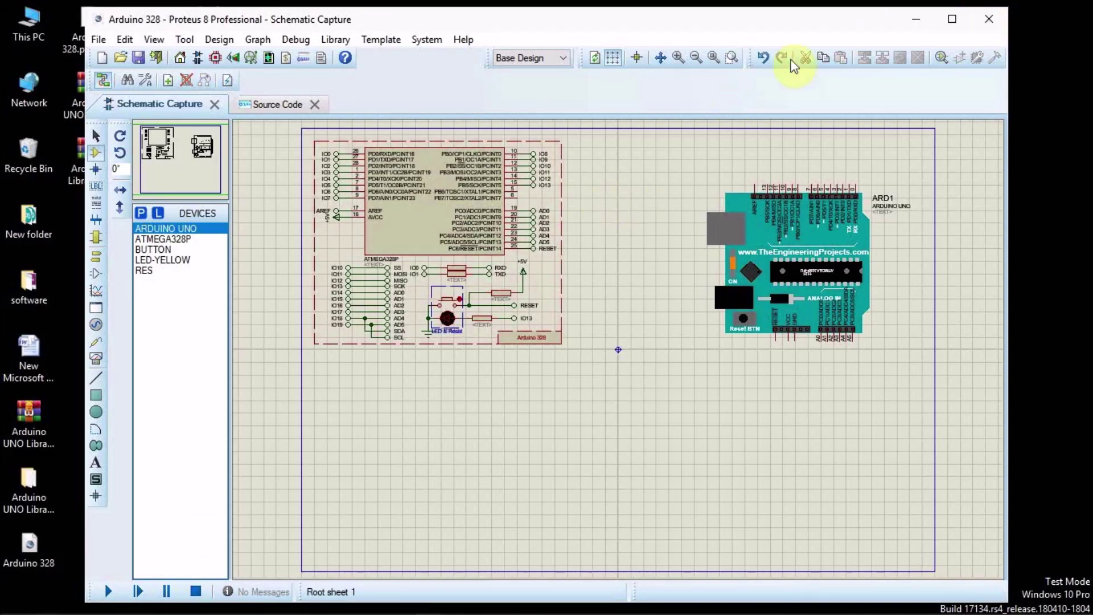
pyautogui.click(922, 22)
pyautogui.click(911, 16)
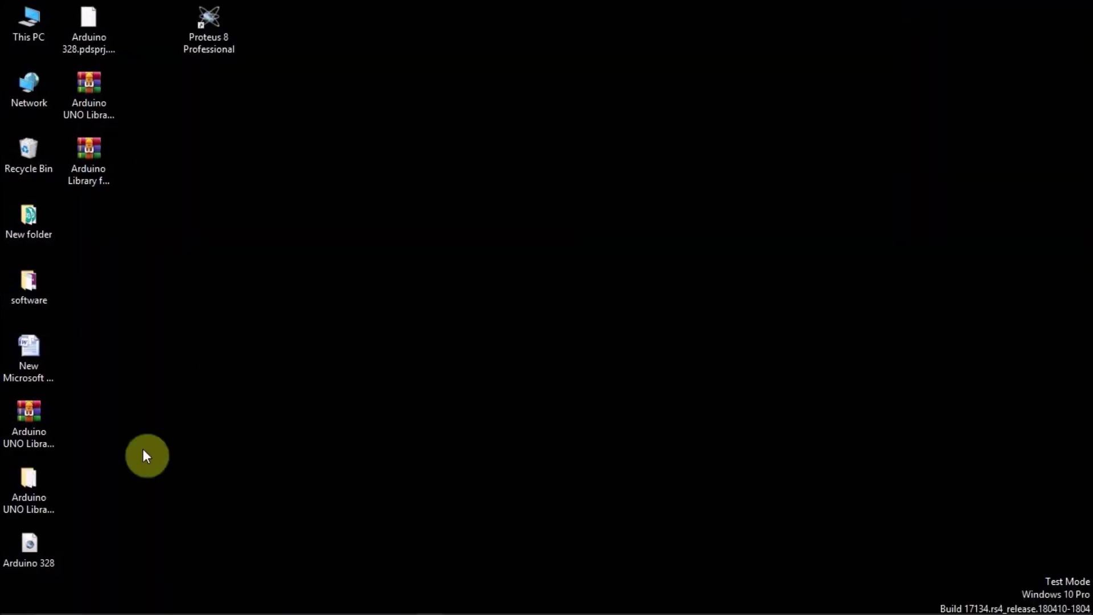
pyautogui.rightClick(98, 173)
pyautogui.click(165, 246)
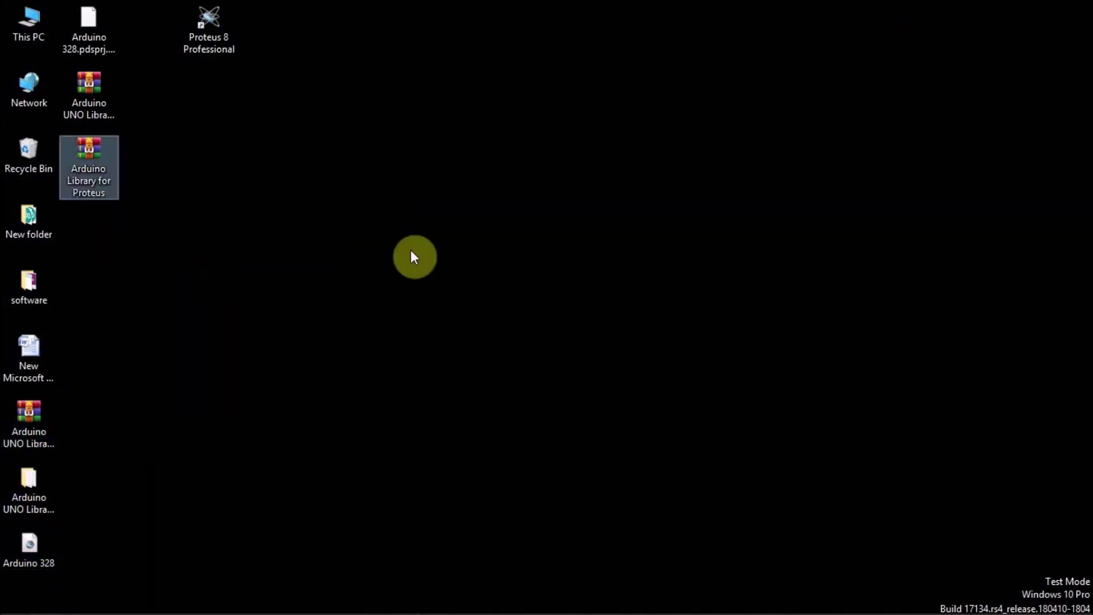
pyautogui.doubleClick(91, 227)
pyautogui.doubleClick(569, 313)
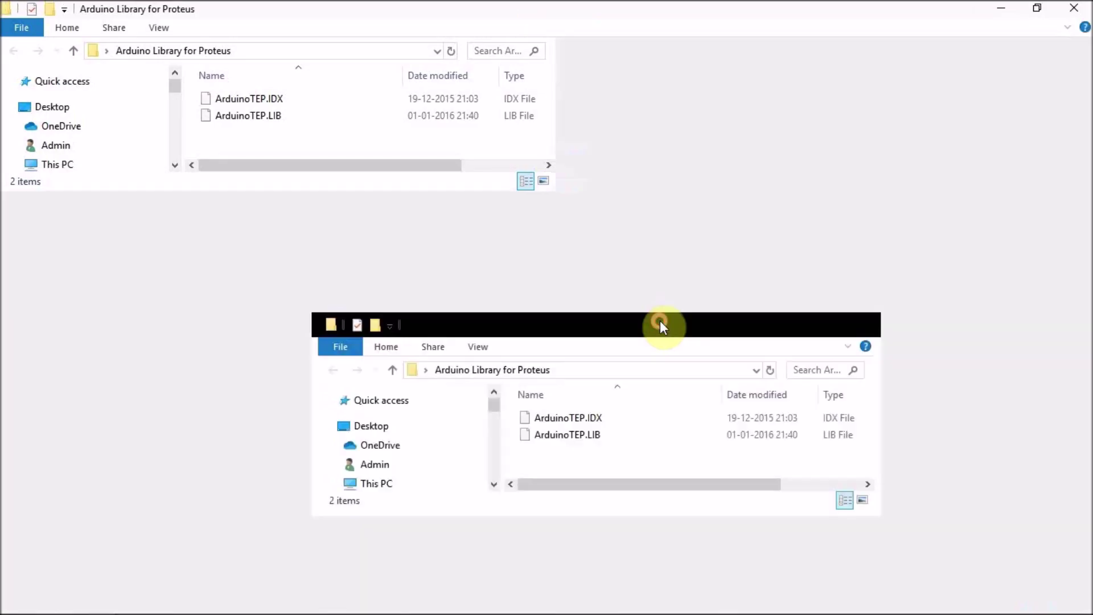
# Copy both library files, ArduinoTEP.IDX and ArduinoTEP.LIB, from the extracted folder
pyautogui.hotkey('ctrl', 'a')
pyautogui.rightClick(289, 101)
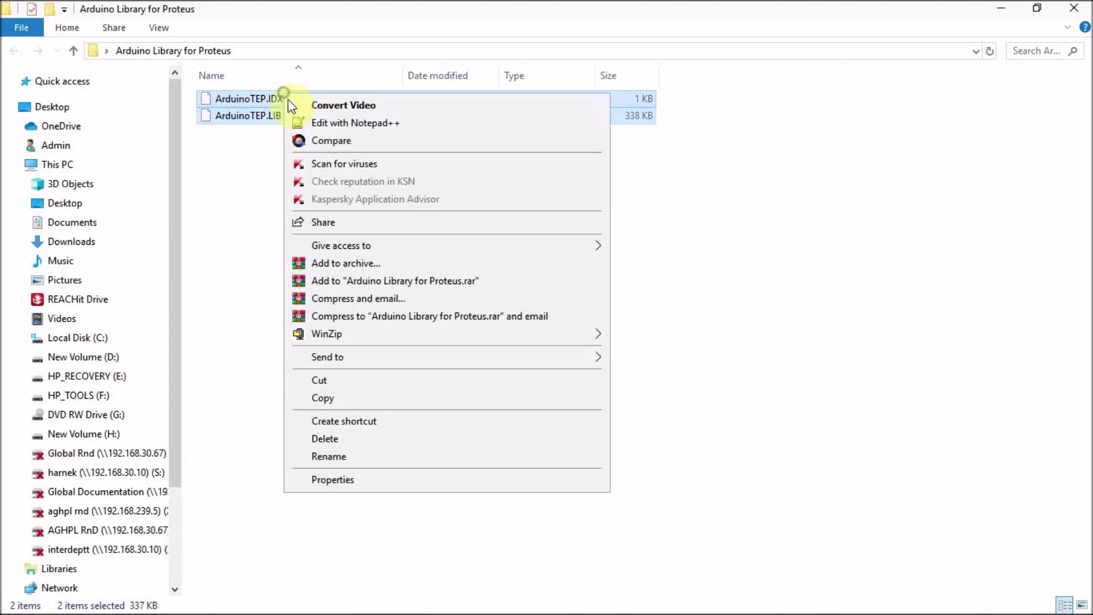
pyautogui.click(346, 397)
# Switch to the Proteus project and open the library manager's Create New Library file dialog to reach the LIBRARY folder
pyautogui.moveTo(430, 603)
pyautogui.click(749, 497)
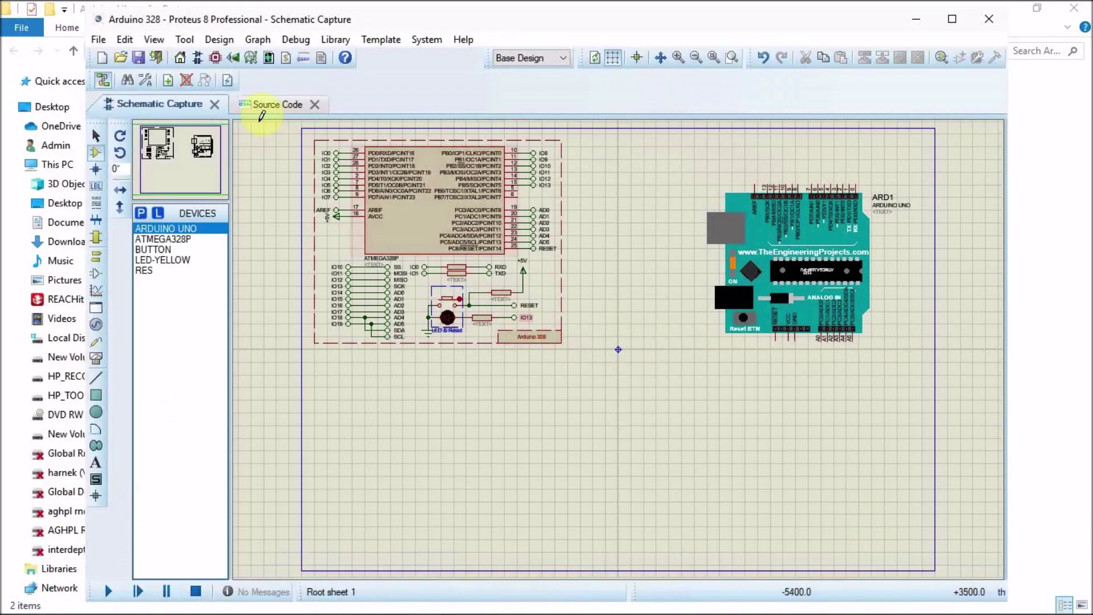
pyautogui.click(342, 39)
pyautogui.click(371, 251)
pyautogui.click(131, 39)
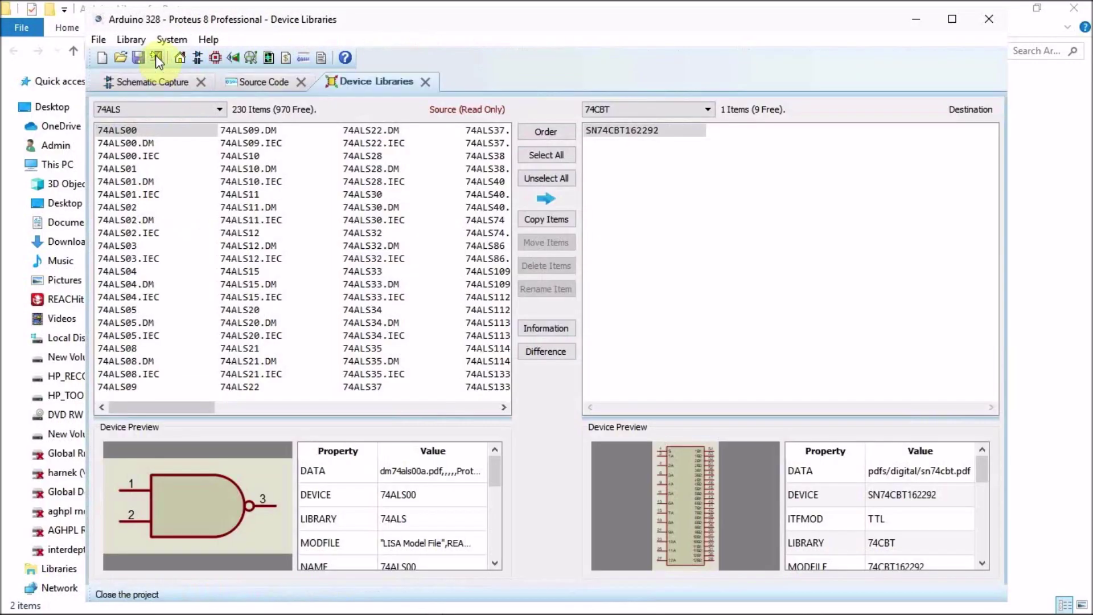
pyautogui.click(191, 138)
pyautogui.click(518, 238)
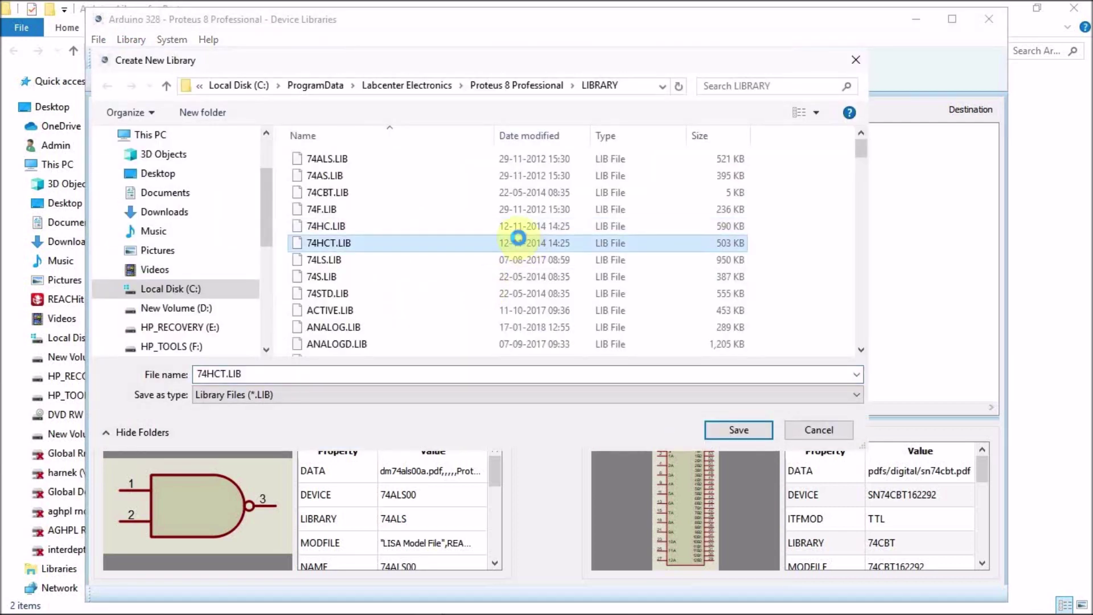
# Paste the copied Arduino files into the Proteus LIBRARY folder and cancel the dialog without creating a library
pyautogui.rightClick(528, 240)
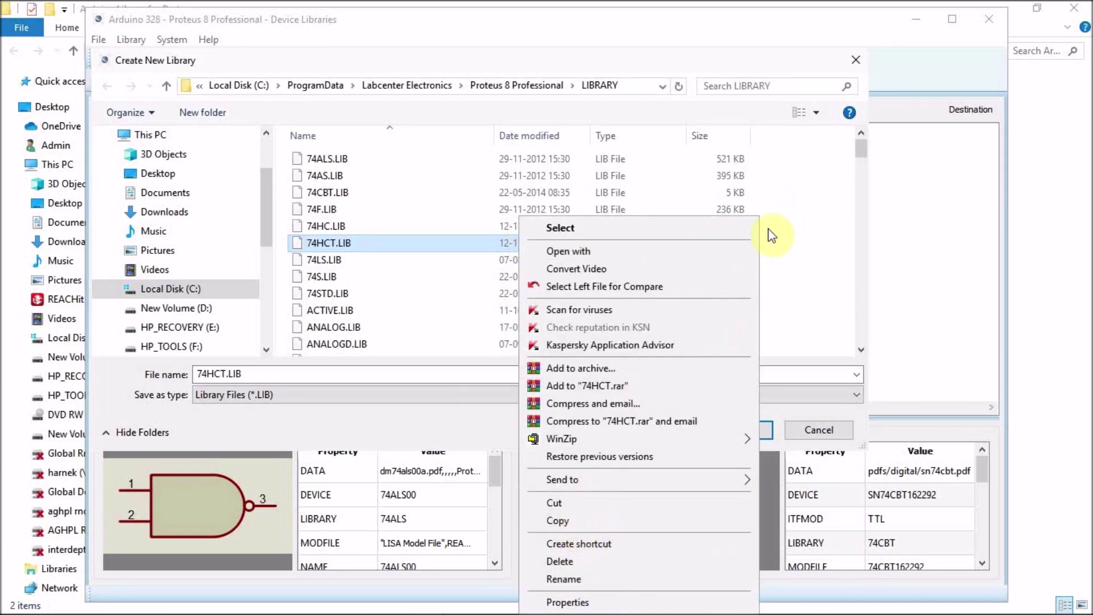
pyautogui.rightClick(814, 193)
pyautogui.click(860, 276)
pyautogui.click(806, 428)
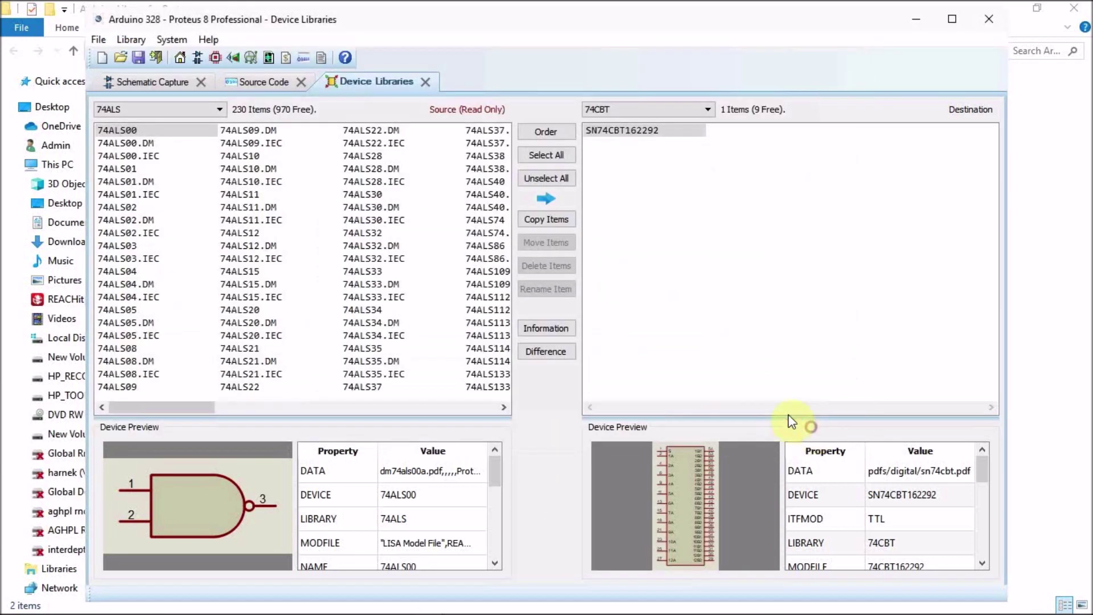
# Close the Arduino 328 project window in Proteus and minimize the extracted library folder
pyautogui.click(986, 21)
pyautogui.click(507, 340)
pyautogui.click(500, 339)
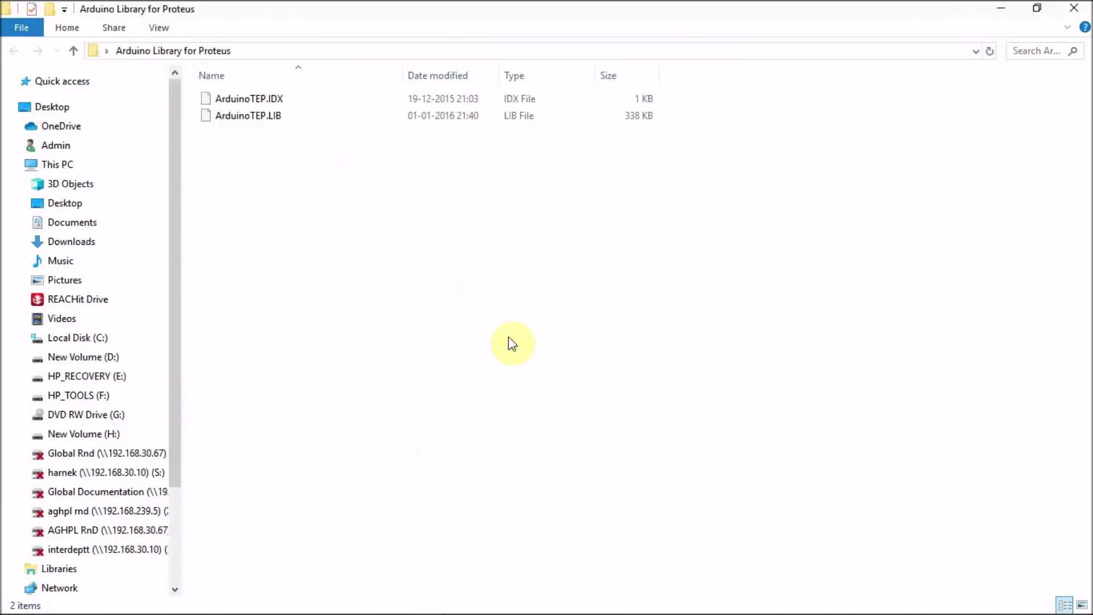
pyautogui.click(1002, 10)
# Close the remaining untitled Proteus windows and relaunch Proteus 8 Professional
pyautogui.click(430, 603)
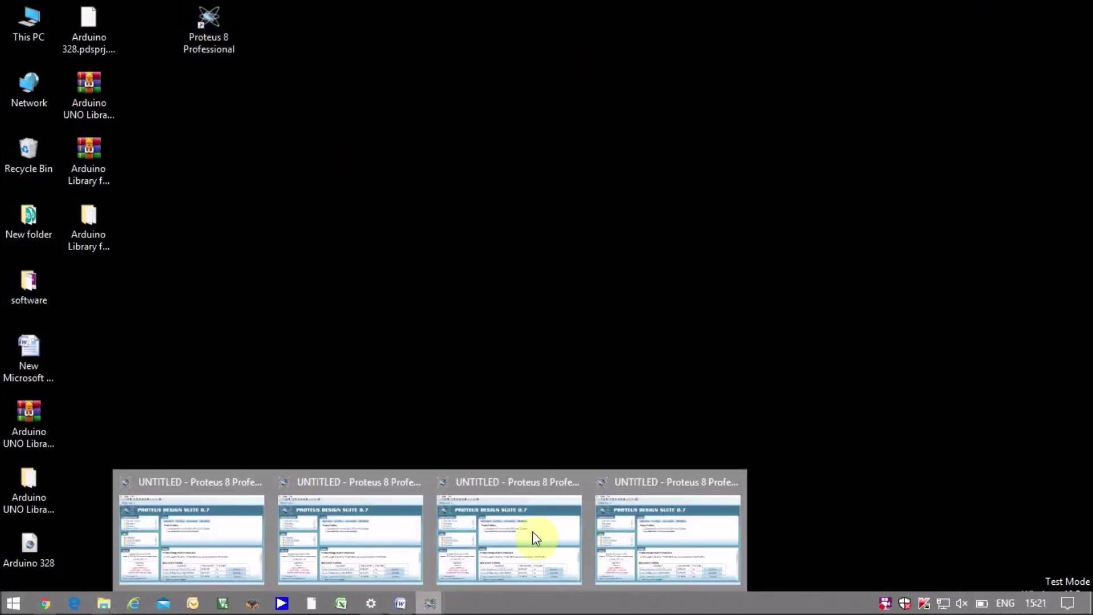
pyautogui.click(257, 483)
pyautogui.click(997, 14)
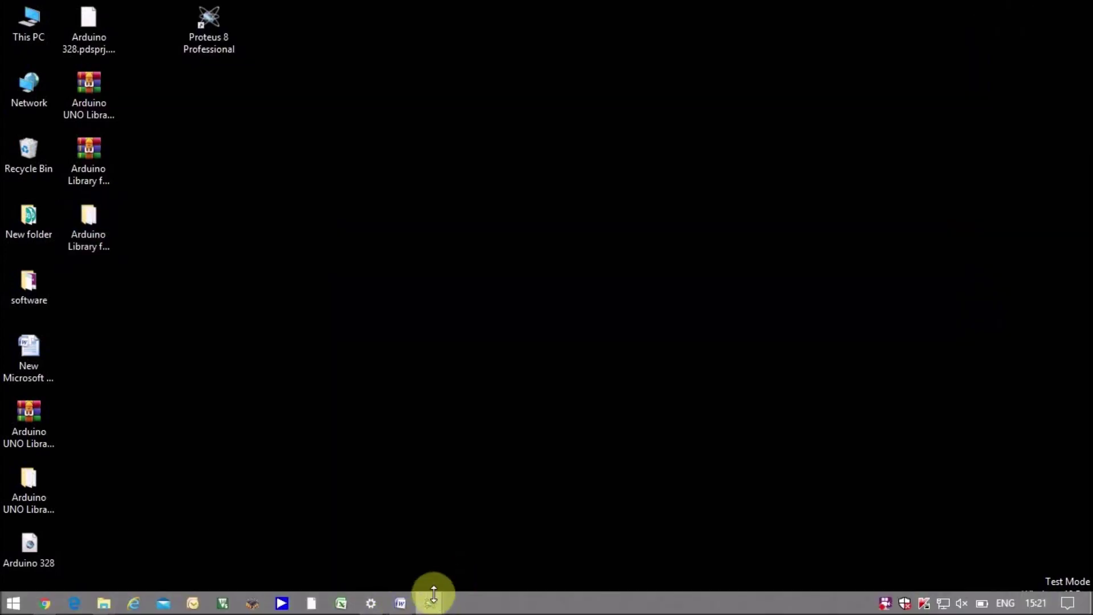
pyautogui.moveTo(434, 595)
pyautogui.click(420, 482)
pyautogui.click(504, 480)
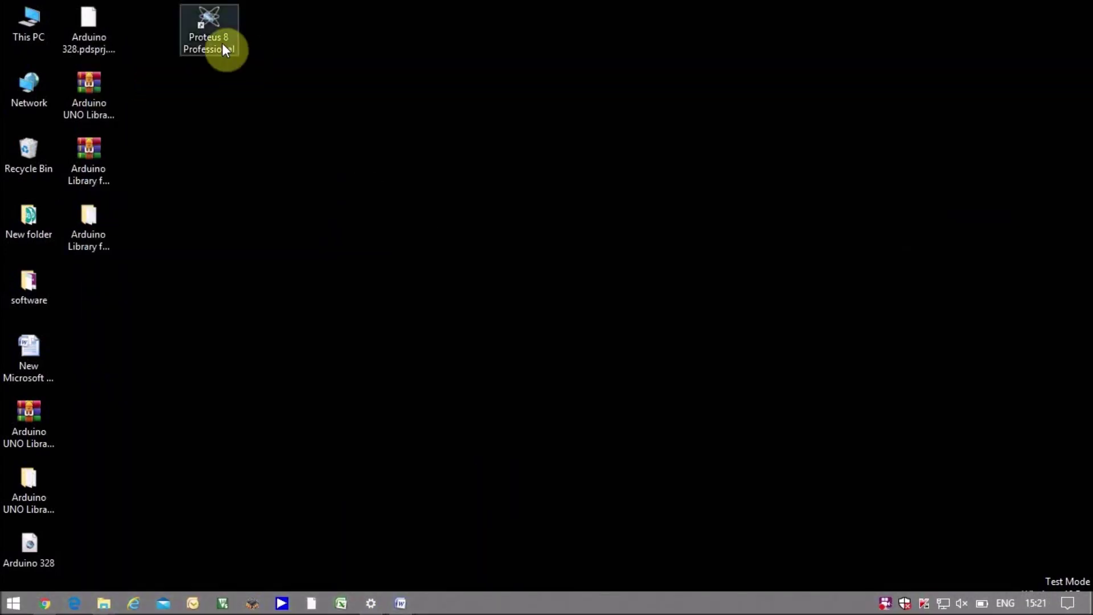
pyautogui.doubleClick(222, 43)
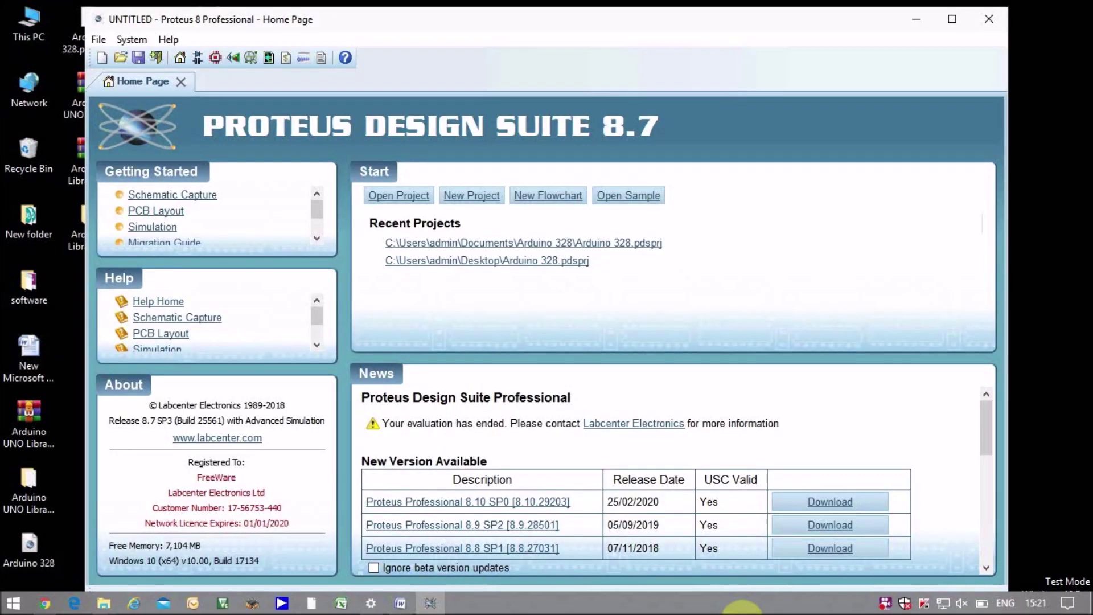
# Open the Arduino 328 project stored on the Desktop
pyautogui.click(100, 39)
pyautogui.click(122, 71)
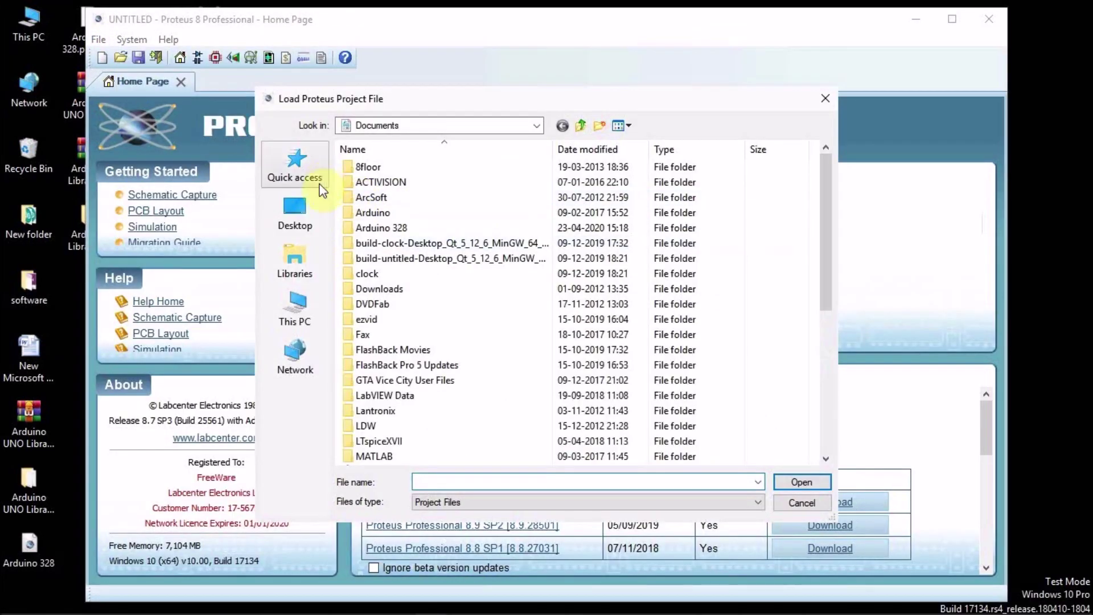
pyautogui.click(295, 212)
pyautogui.click(579, 331)
pyautogui.click(580, 331)
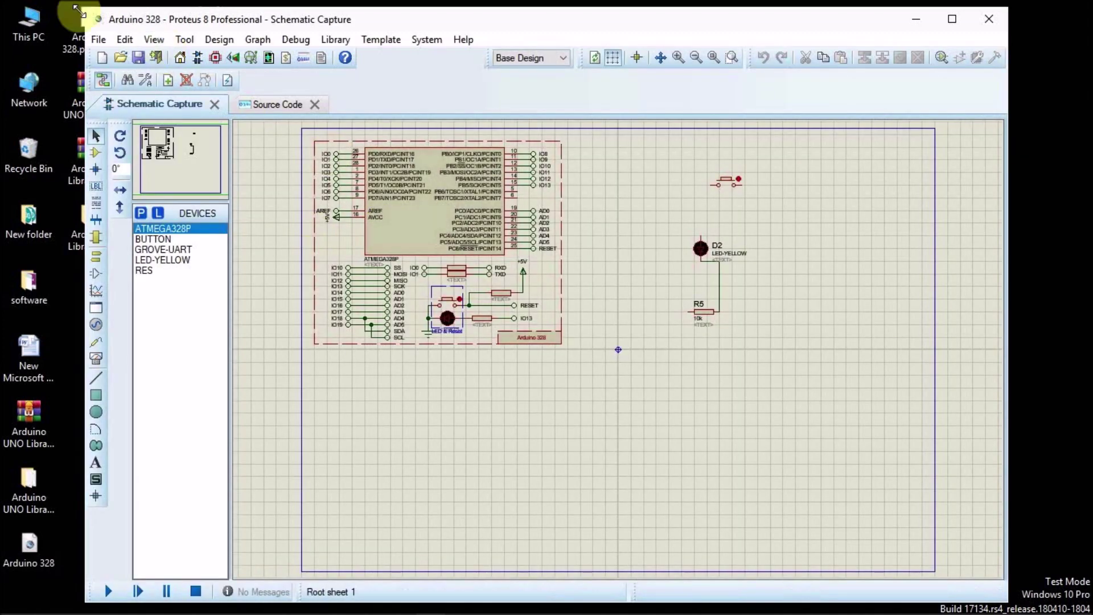
# Search the device picker for "arduin" in the Arduino category, preview the boards and add ARDUINO MINI to the device list
pyautogui.click(147, 215)
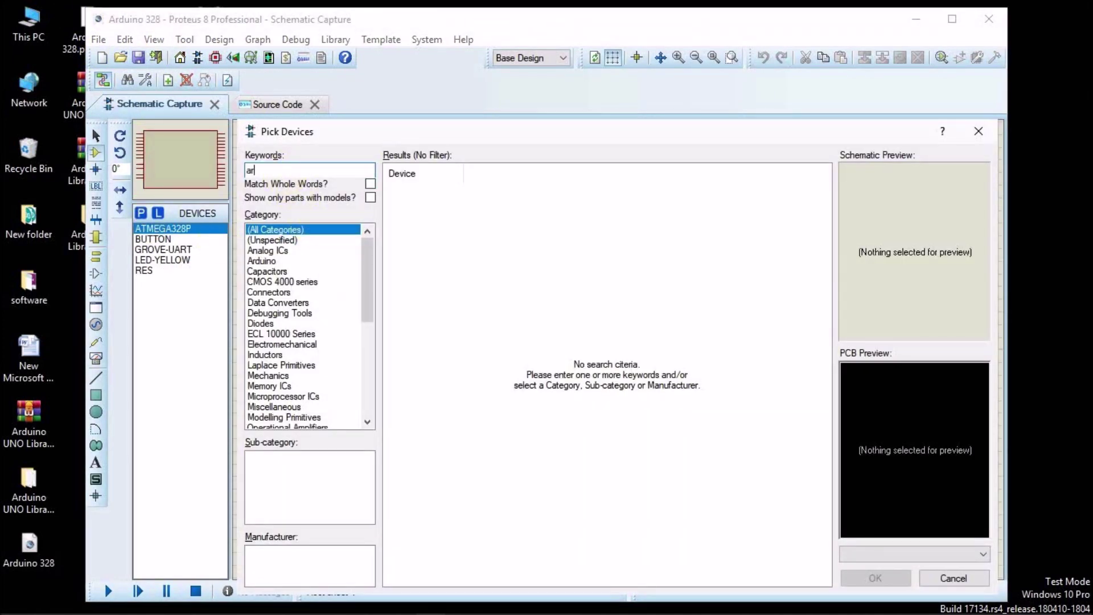
pyautogui.click(277, 251)
pyautogui.click(456, 191)
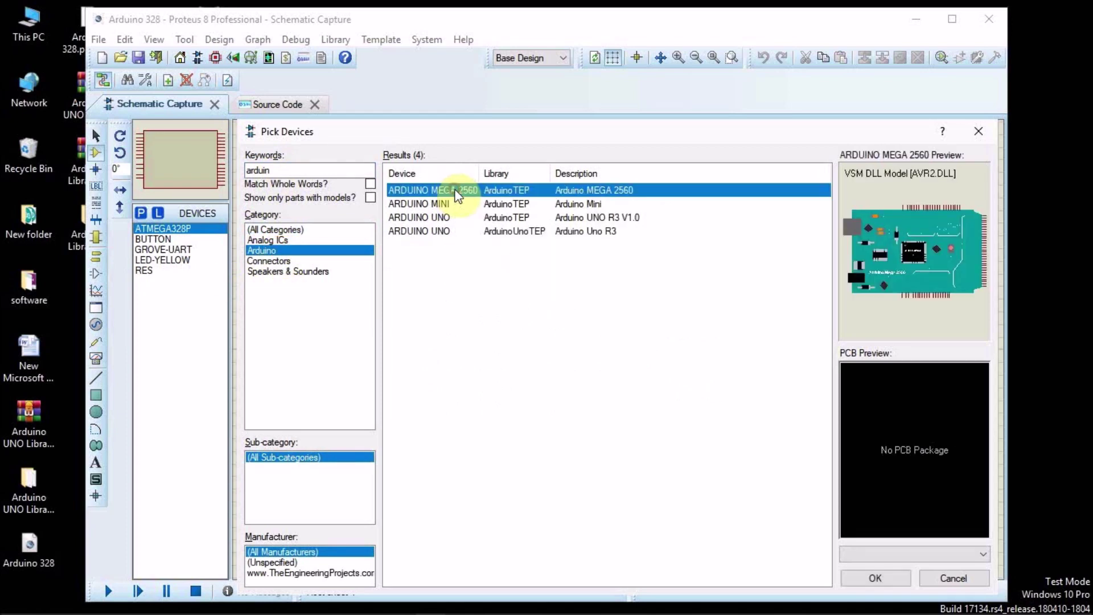
pyautogui.click(454, 202)
pyautogui.click(448, 217)
pyautogui.click(447, 231)
pyautogui.click(447, 217)
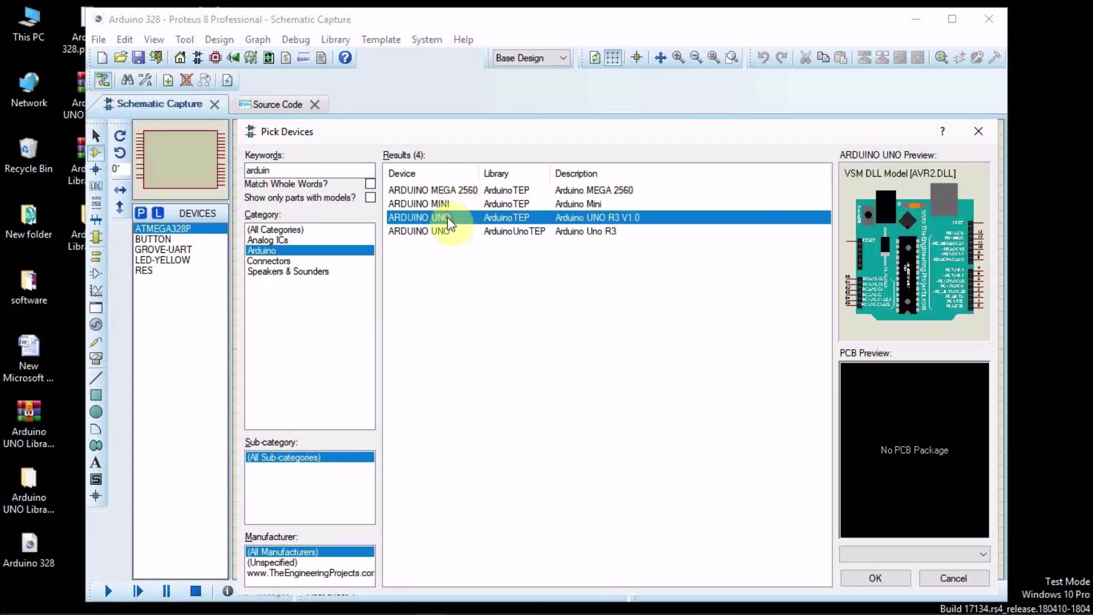
pyautogui.click(447, 203)
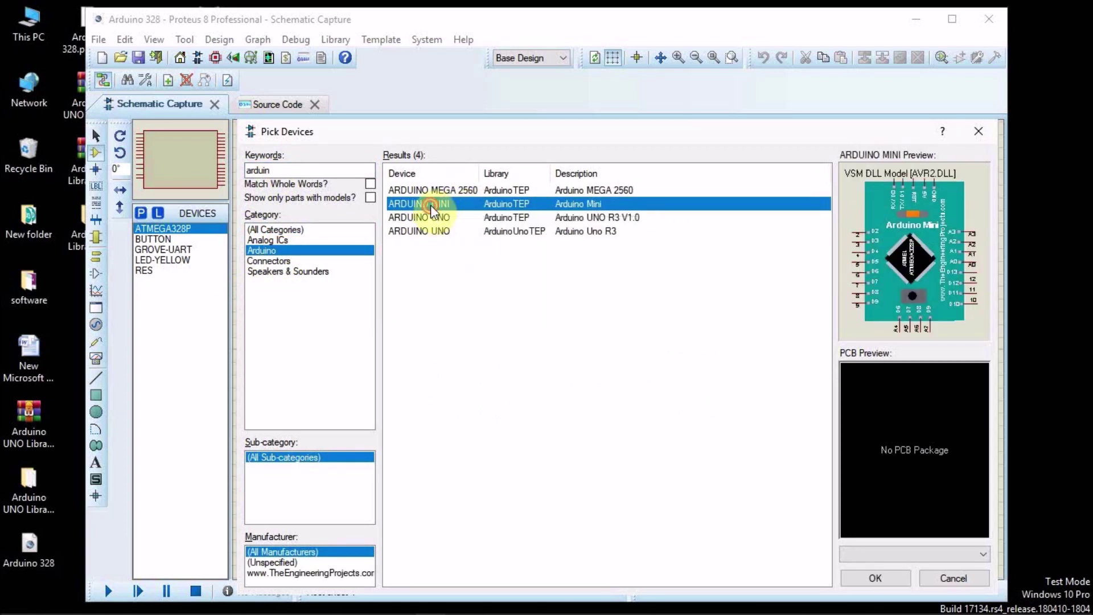
pyautogui.doubleClick(430, 205)
# Preview the Arduino Mega 2560, Mini and both Uno models in the device picker
pyautogui.click(517, 188)
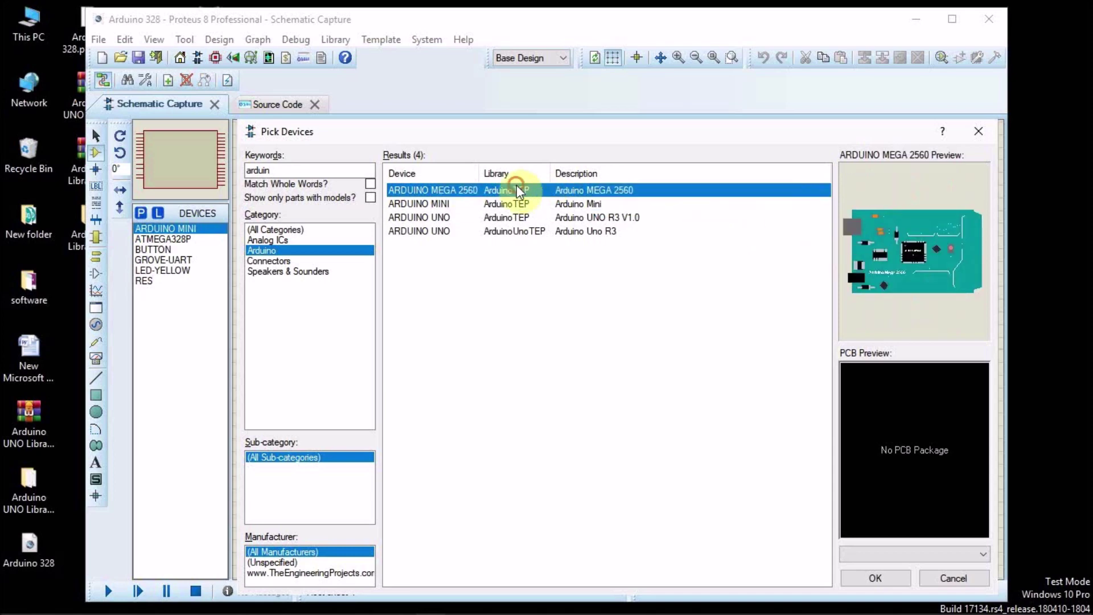
pyautogui.click(661, 203)
pyautogui.click(594, 217)
pyautogui.click(598, 230)
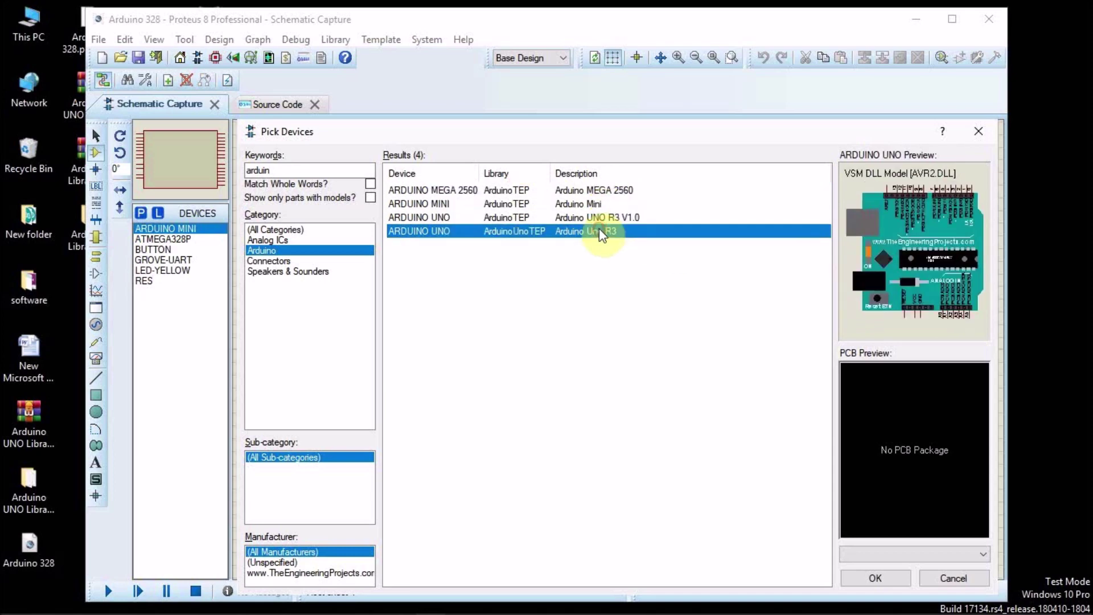
# Close the device picker and place an Arduino Mini on the empty area of the sheet below resistor R5
pyautogui.click(978, 134)
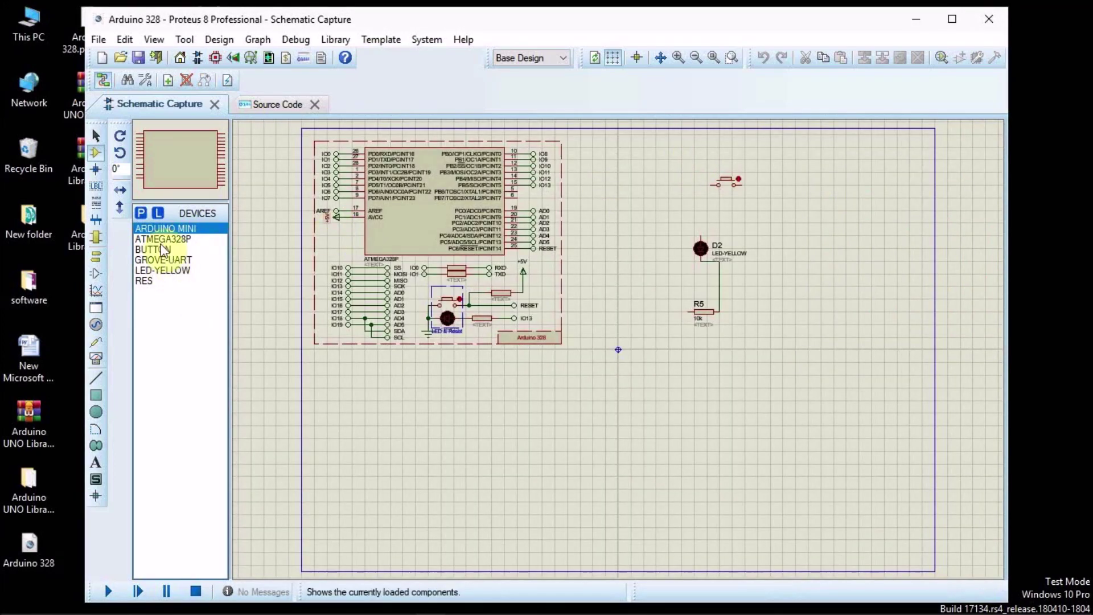
pyautogui.click(642, 381)
pyautogui.click(702, 472)
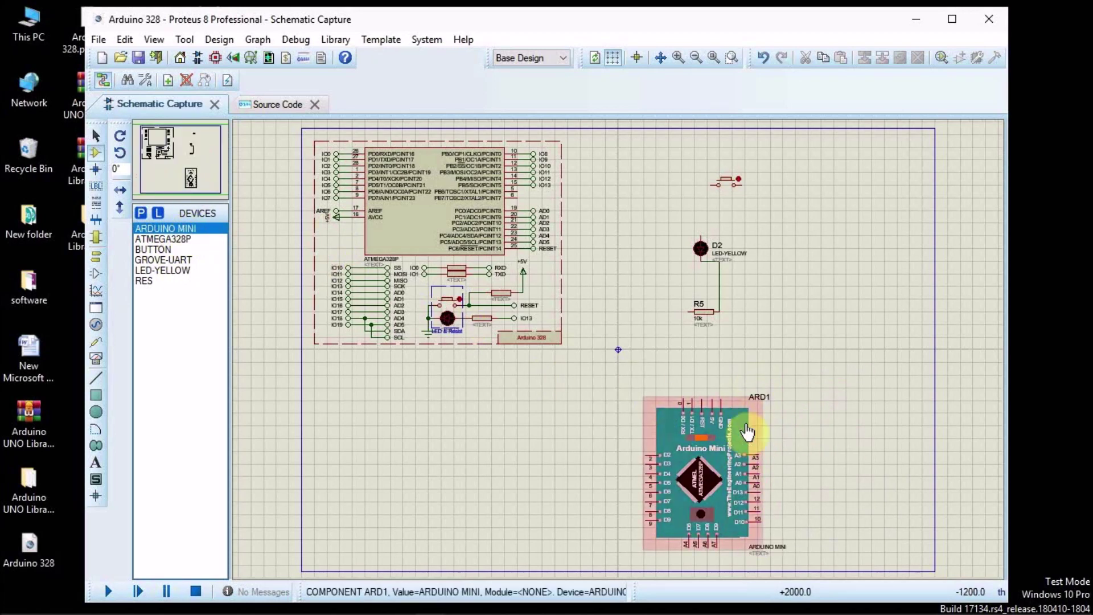
# Switch to the browser, close the Arduino UNO library download page and go back to the Arduino Library for Proteus article
pyautogui.click(918, 24)
pyautogui.click(53, 601)
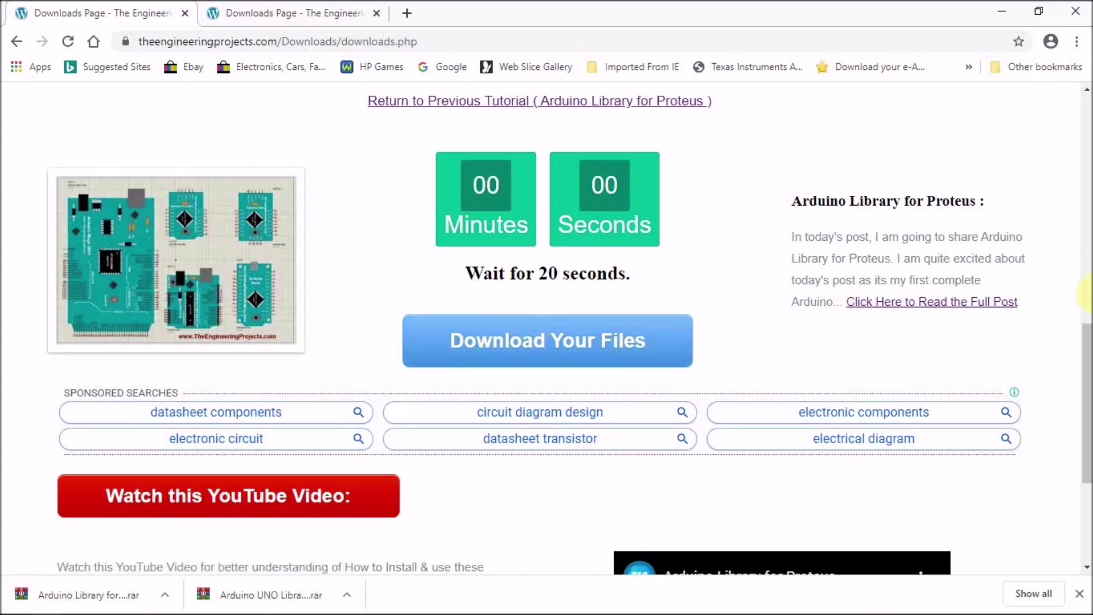
pyautogui.scroll(-4, 1084, 472)
pyautogui.scroll(10, 1084, 472)
pyautogui.click(335, 16)
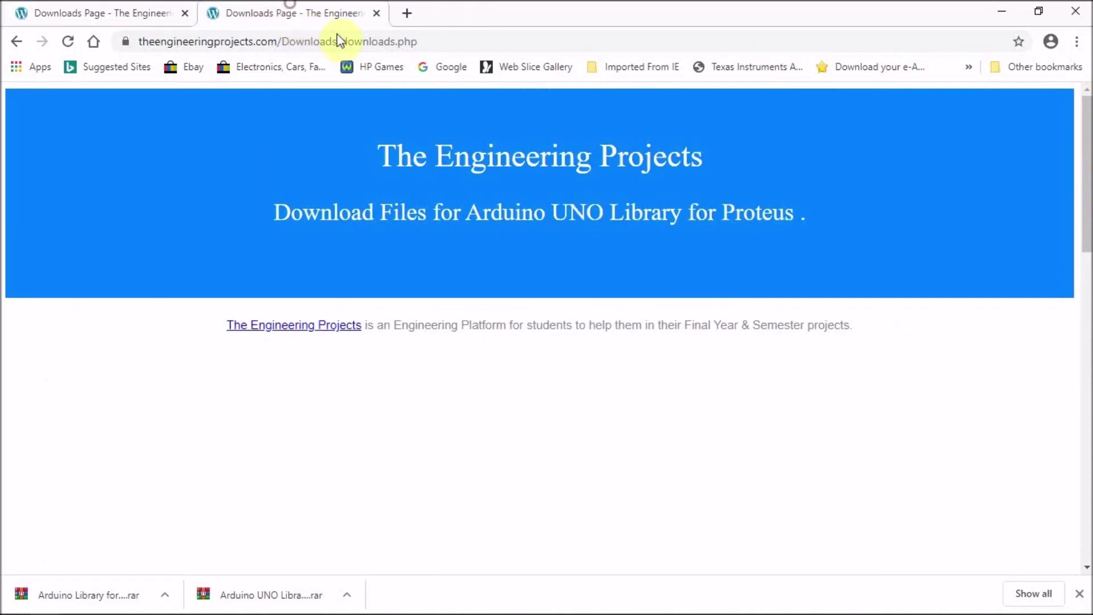
pyautogui.scroll(-5, 982, 130)
pyautogui.scroll(4, 982, 130)
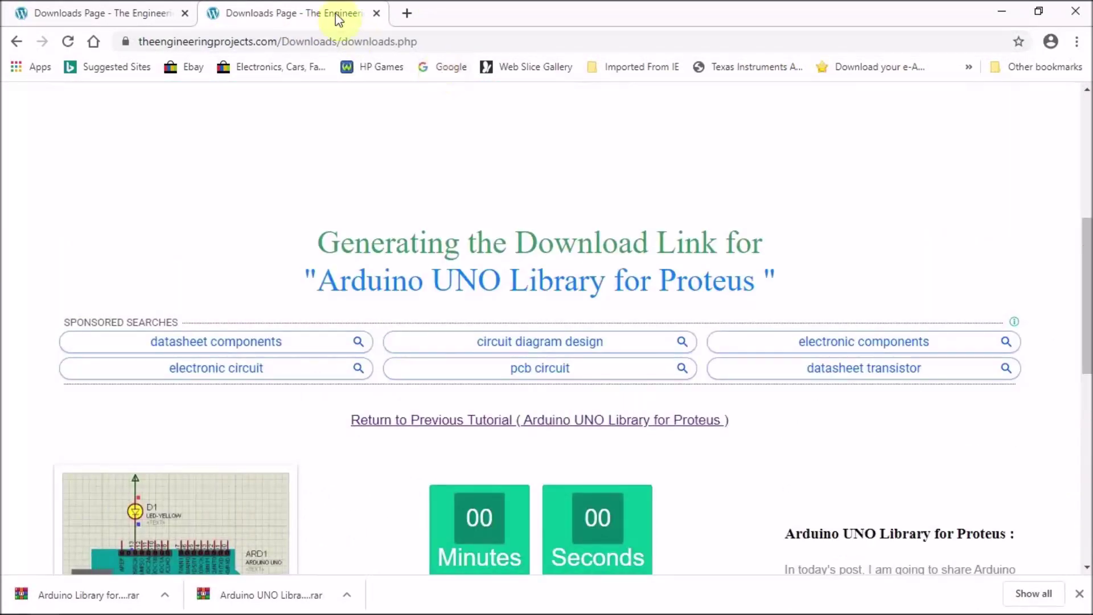
pyautogui.middleClick(335, 17)
pyautogui.click(17, 41)
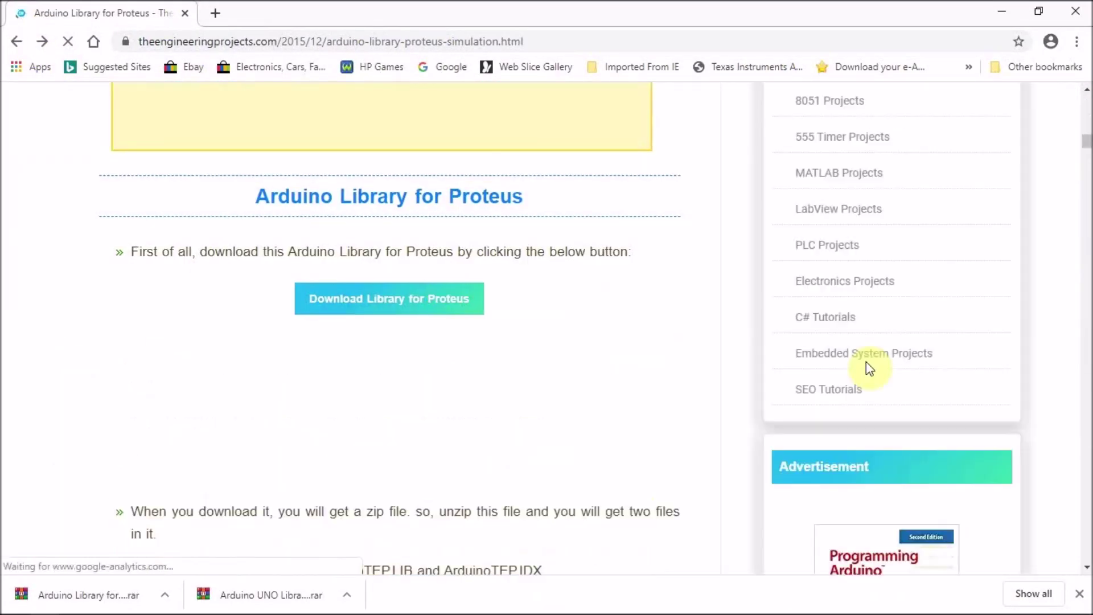
# Open the Bluetooth Library for Proteus article from the related libraries and go to its library download page
pyautogui.moveTo(1088, 152)
pyautogui.mouseDown()
pyautogui.moveTo(1083, 395)
pyautogui.moveTo(1087, 128)
pyautogui.moveTo(1085, 139)
pyautogui.mouseUp()
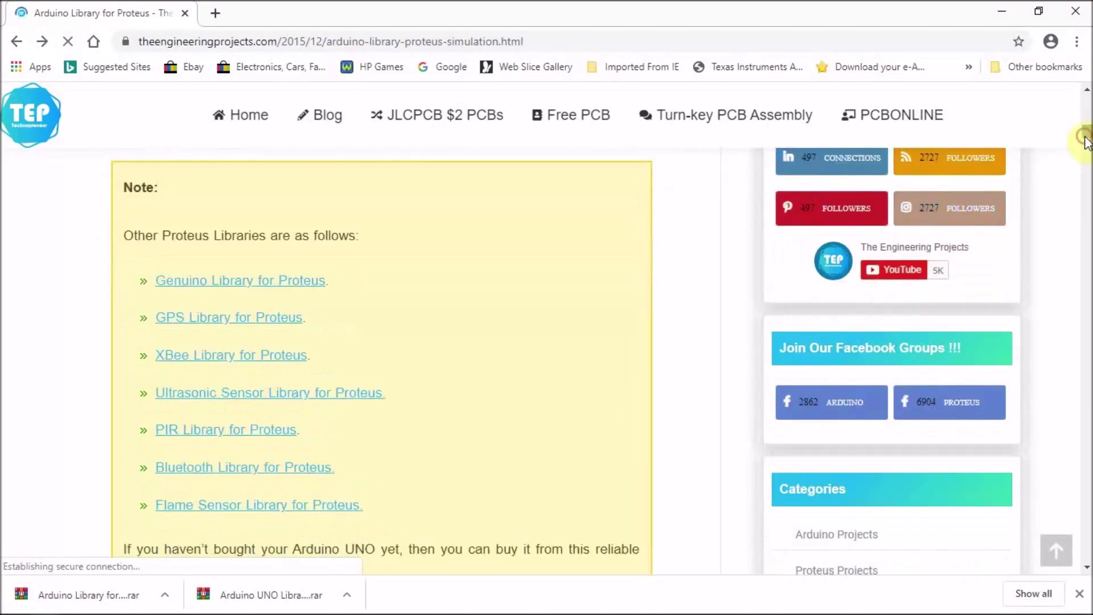
pyautogui.click(271, 468)
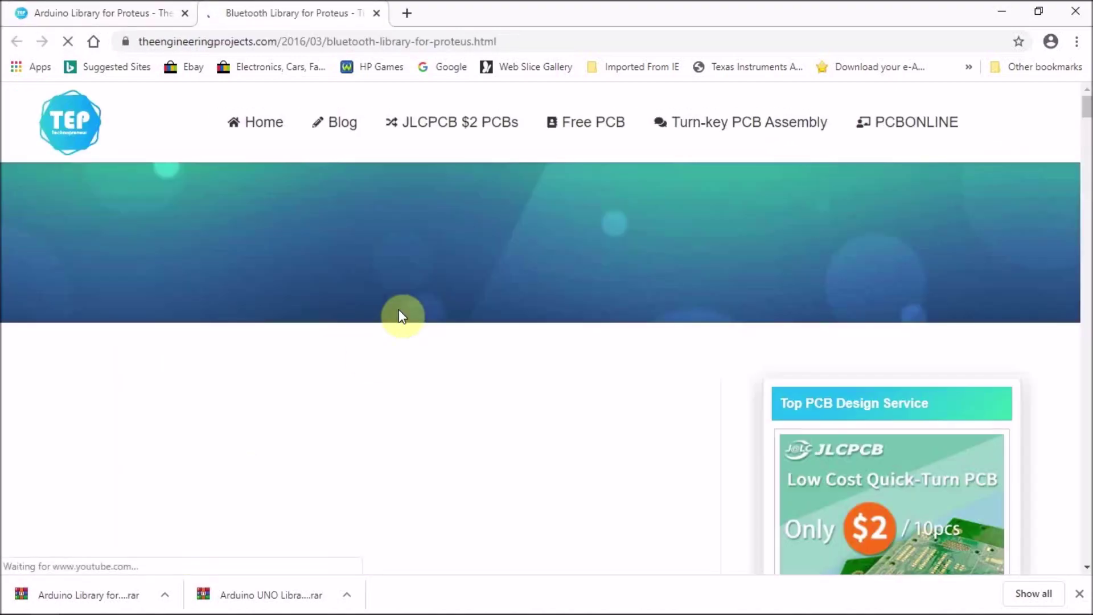
pyautogui.moveTo(1087, 93); pyautogui.dragTo(1086, 177)
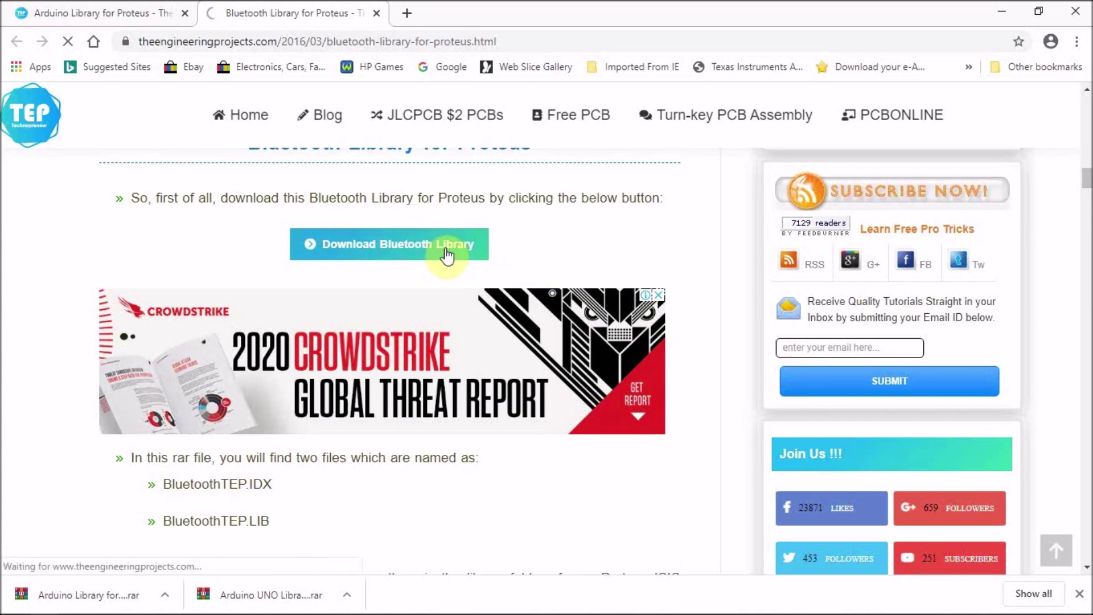
pyautogui.click(447, 256)
# Download the Bluetooth Library for Proteus archive to the Desktop and minimize the browser
pyautogui.moveTo(1085, 134); pyautogui.dragTo(1086, 290)
pyautogui.scroll(-1, 531, 378)
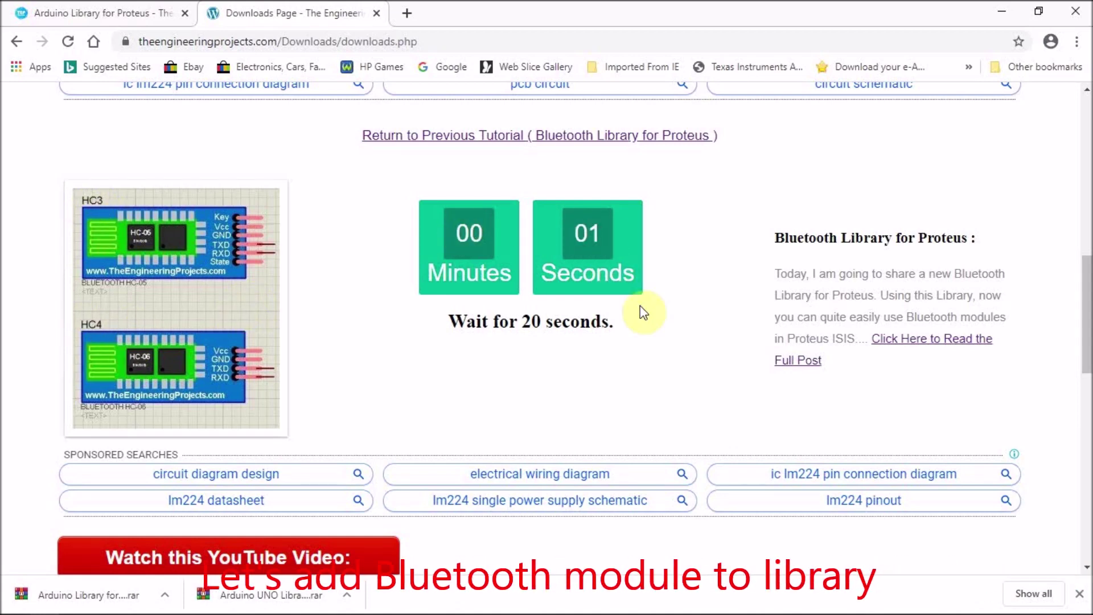
pyautogui.click(519, 391)
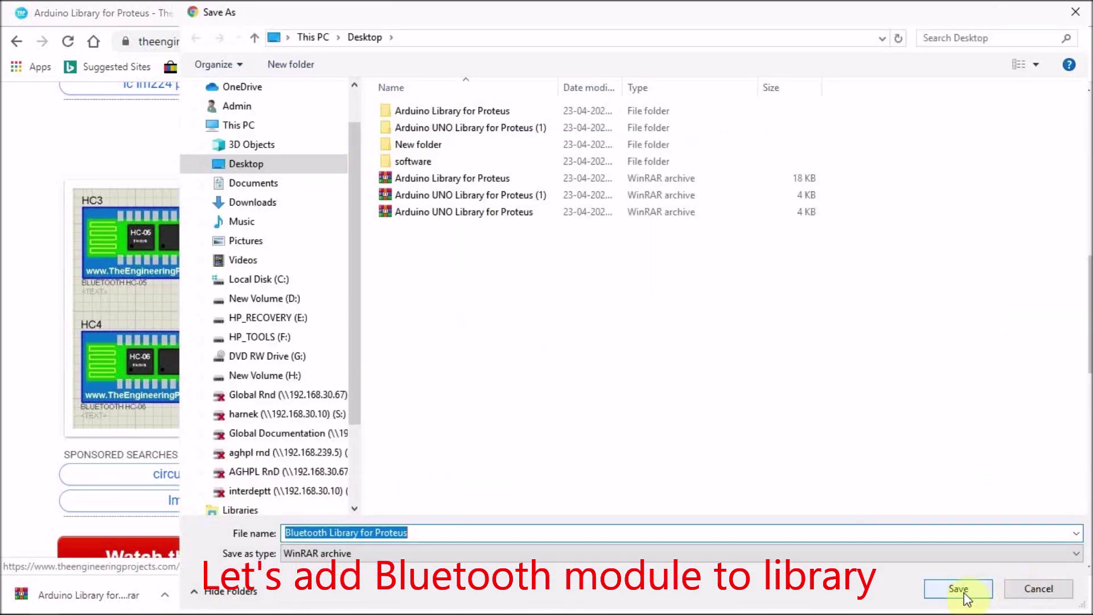
pyautogui.click(959, 589)
pyautogui.click(165, 594)
pyautogui.click(206, 549)
pyautogui.click(883, 366)
pyautogui.click(1002, 12)
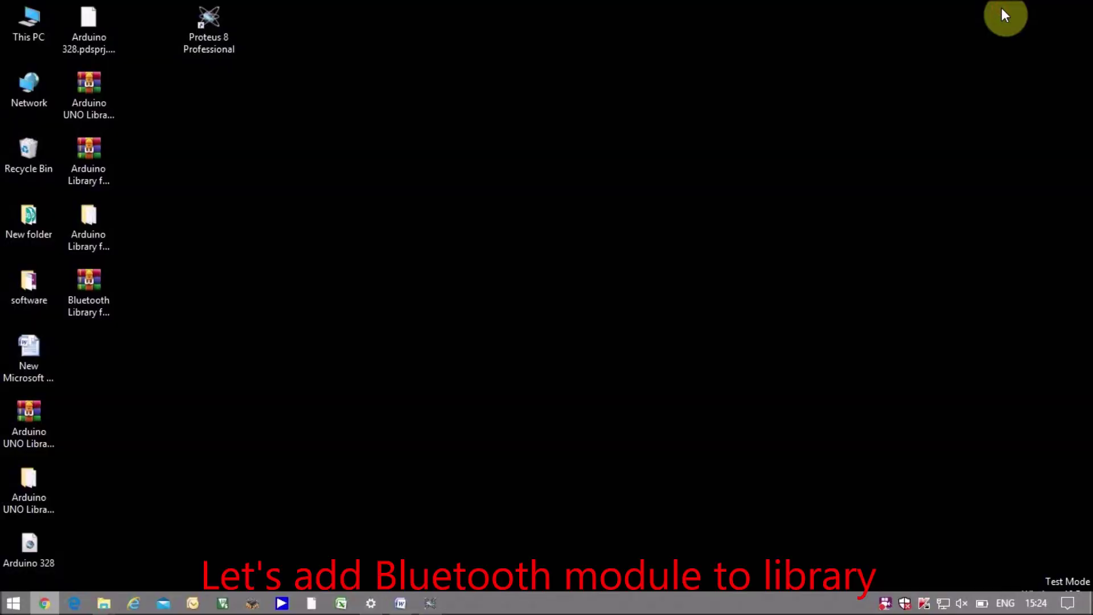
# Extract the Bluetooth library archive on the Desktop into its own Bluetooth Library for Proteus folder and open that folder
pyautogui.rightClick(94, 305)
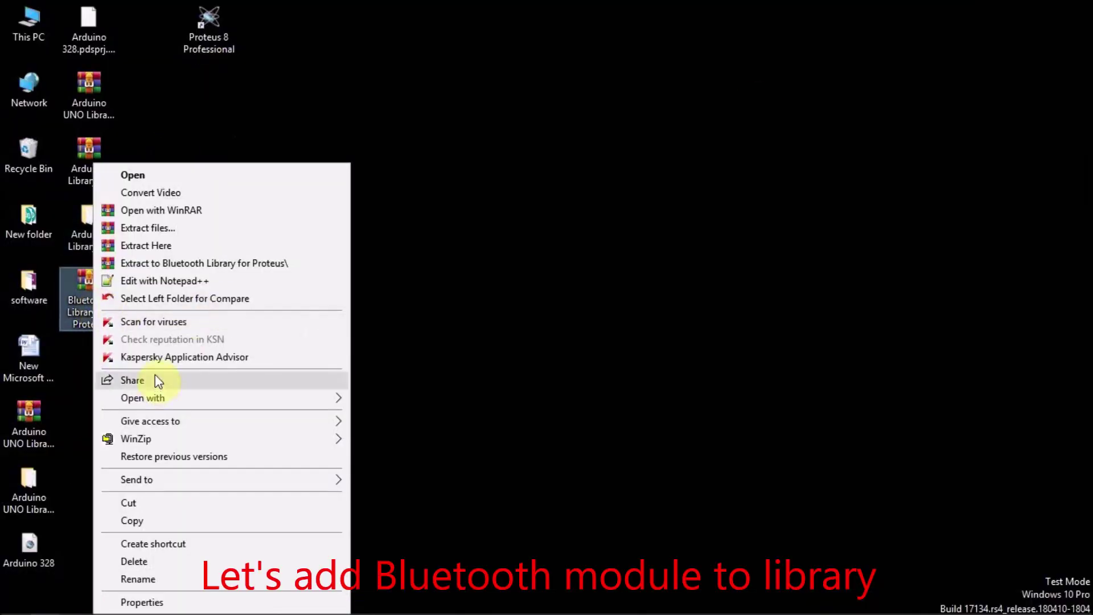
pyautogui.click(177, 265)
pyautogui.doubleClick(94, 373)
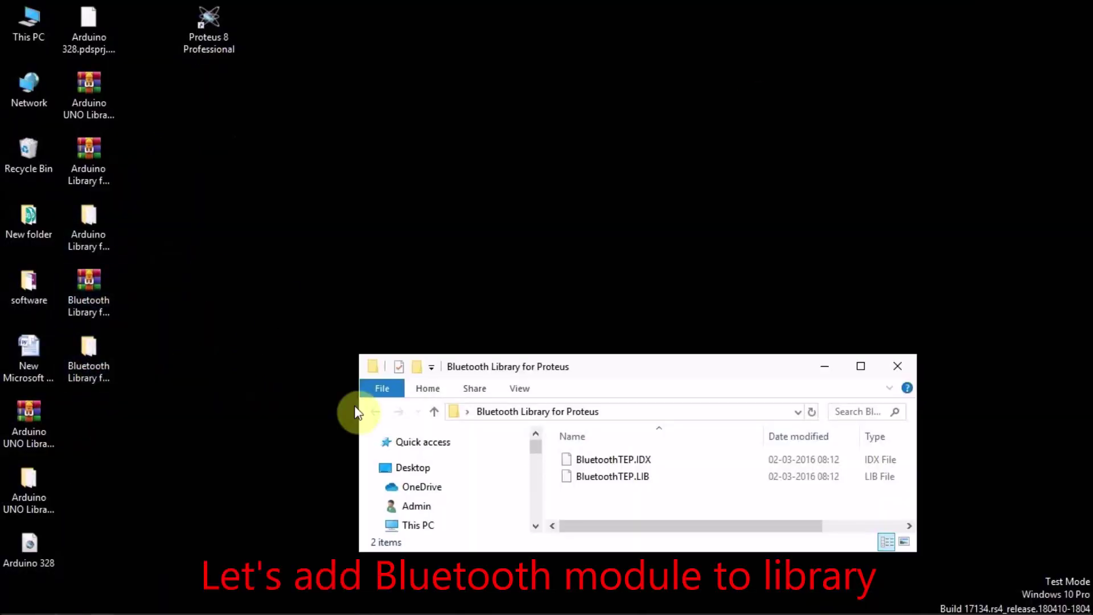
# Maximize the folder window and copy both extracted files, BluetoothTEP.IDX and BluetoothTEP.LIB
pyautogui.doubleClick(793, 360)
pyautogui.hotkey('ctrl', 'a')
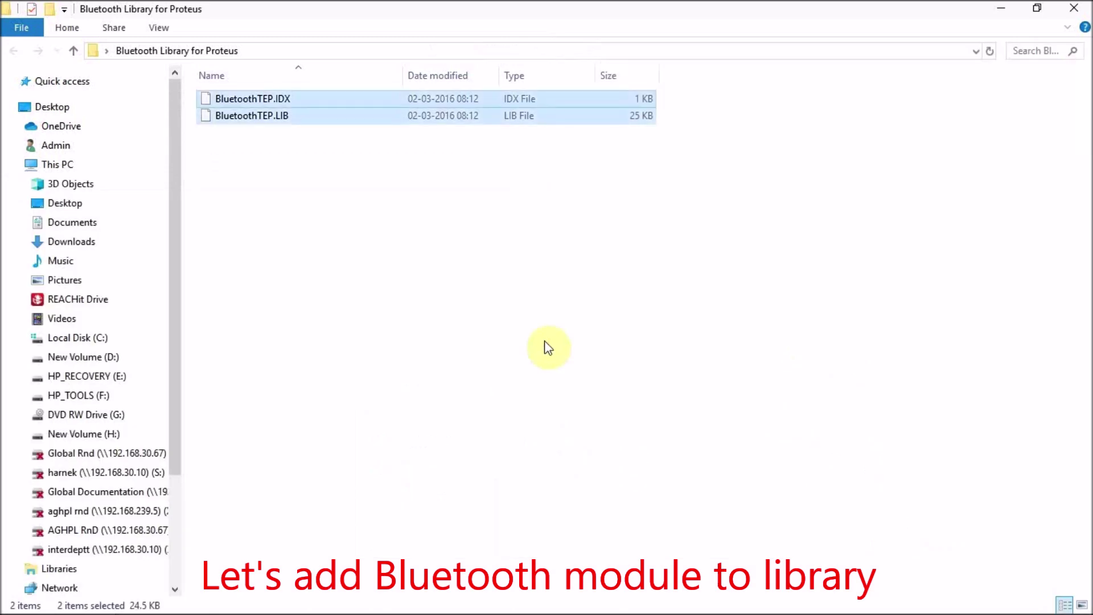
pyautogui.rightClick(299, 118)
pyautogui.click(349, 419)
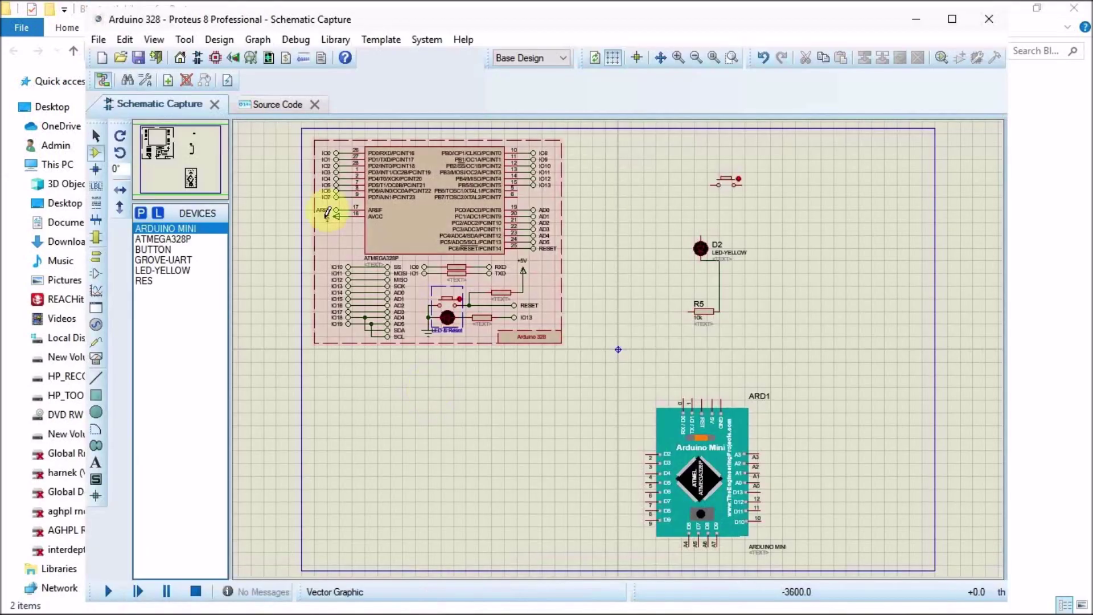
# Switch to the Proteus project and open the Create New Library file dialog from the device library manager
pyautogui.click(407, 600)
pyautogui.click(335, 39)
pyautogui.click(366, 251)
pyautogui.click(130, 39)
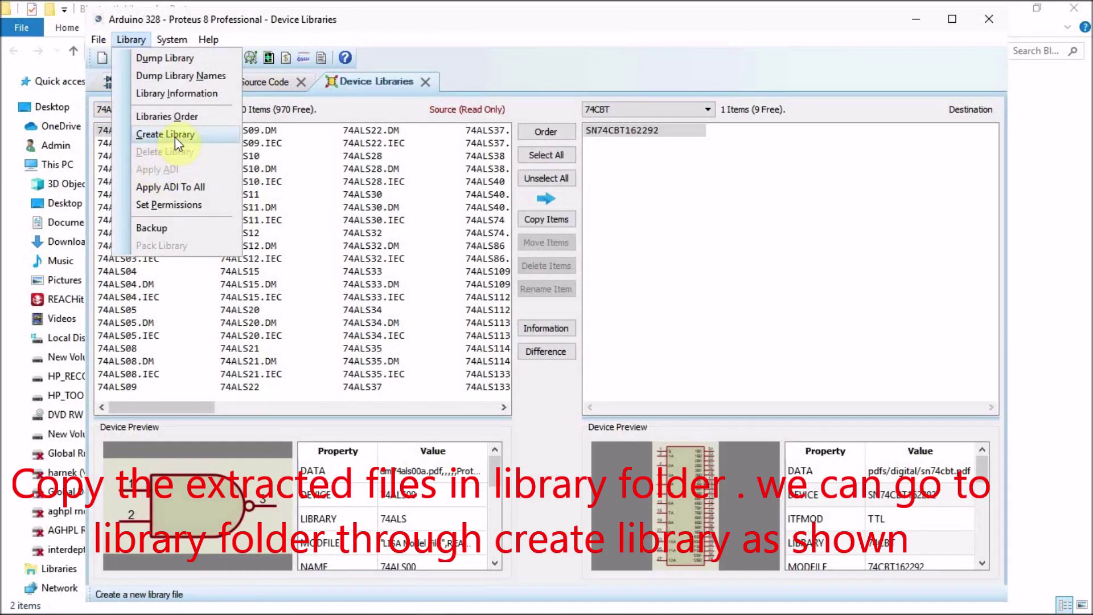
pyautogui.click(175, 142)
# Paste the copied Bluetooth files into the Proteus LIBRARY folder and cancel the dialog without creating a library
pyautogui.click(488, 277)
pyautogui.rightClick(553, 278)
pyautogui.rightClick(808, 251)
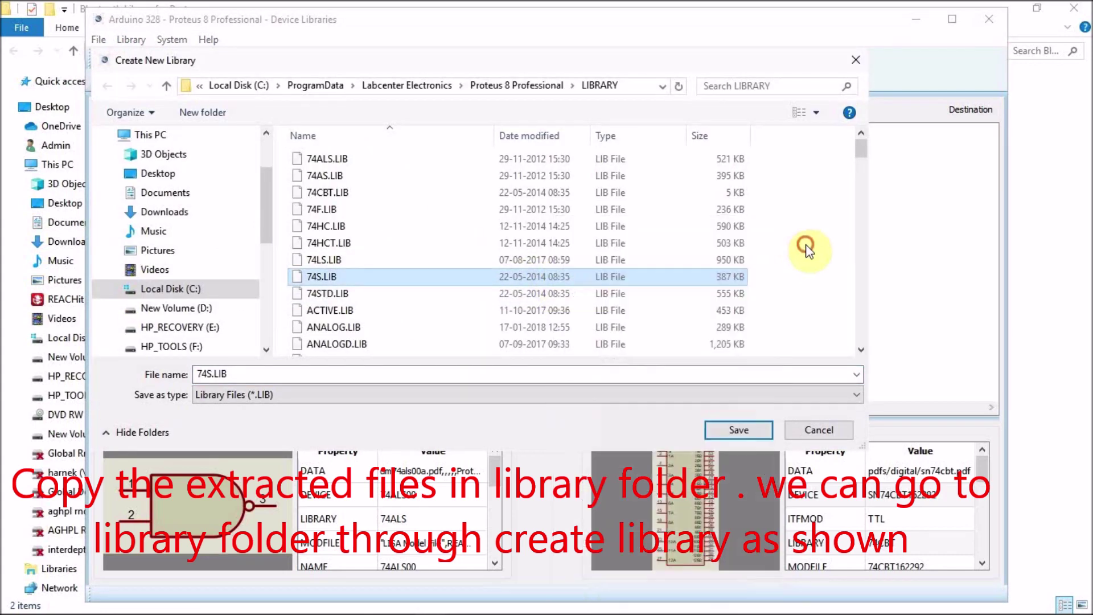
pyautogui.click(828, 331)
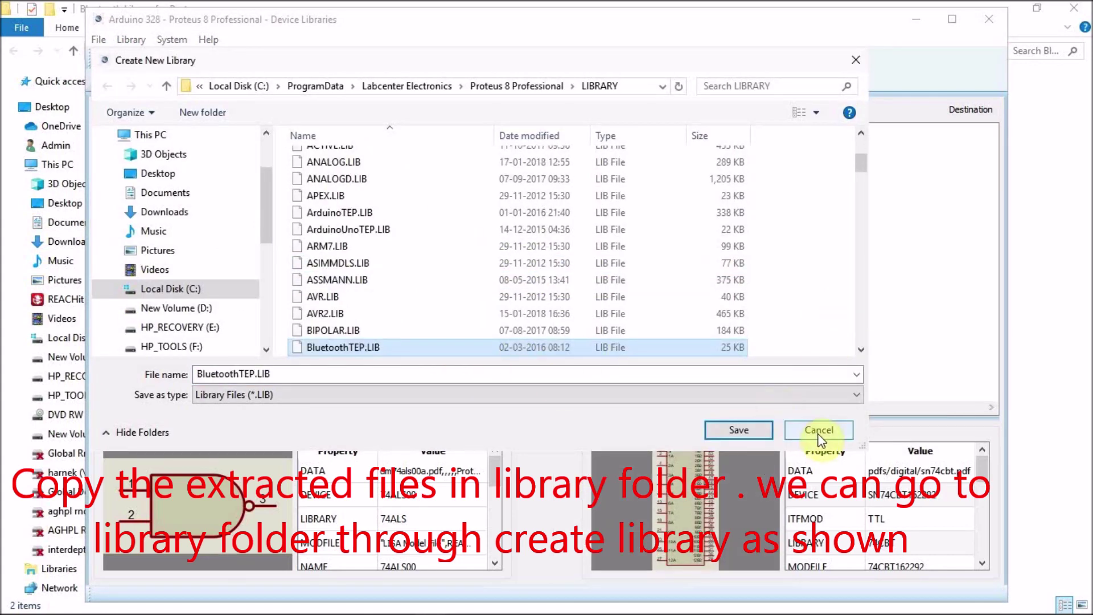
pyautogui.click(817, 433)
# Close the Arduino 328 project without saving, minimize the extracted folder and relaunch Proteus 8 Professional
pyautogui.click(988, 18)
pyautogui.click(536, 342)
pyautogui.click(1007, 11)
pyautogui.doubleClick(230, 46)
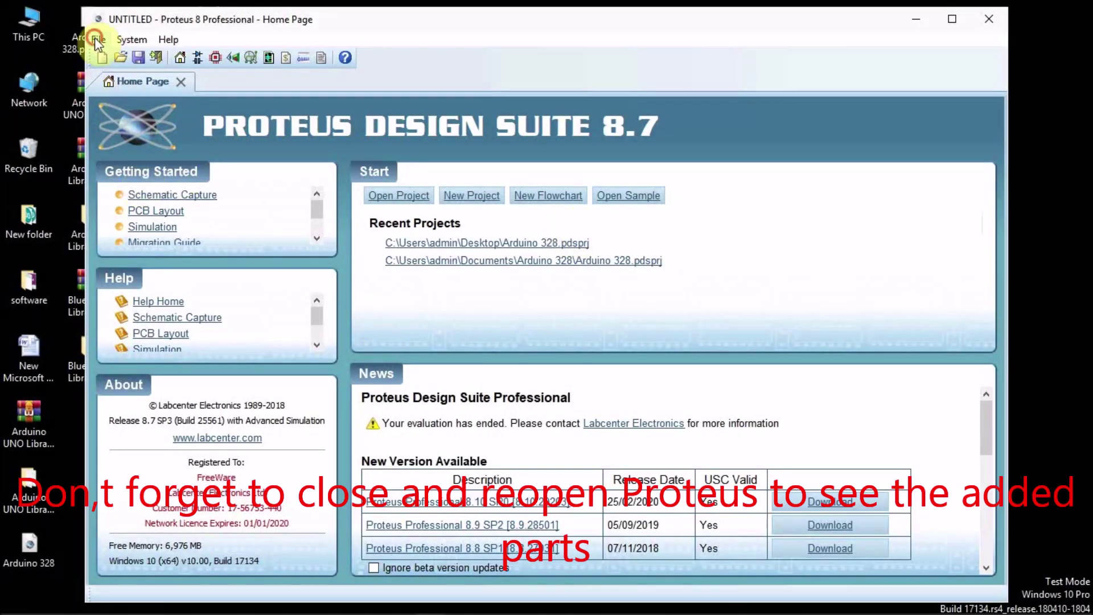
# Reopen the Arduino 328 project from the Desktop in the restarted Proteus
pyautogui.click(96, 40)
pyautogui.click(235, 81)
pyautogui.click(291, 199)
pyautogui.doubleClick(428, 368)
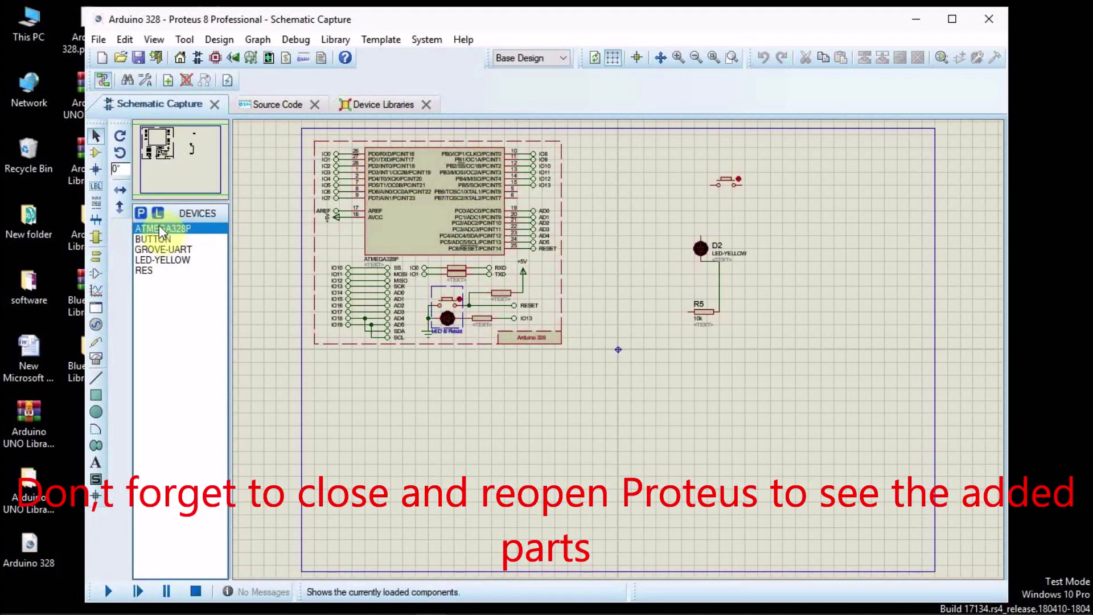
# Search the device picker for "arduino" and preview the listed parts from ARDUINO MEGA 2560 down to ARDUINO_AUDIO
pyautogui.click(141, 213)
pyautogui.write('arduino')
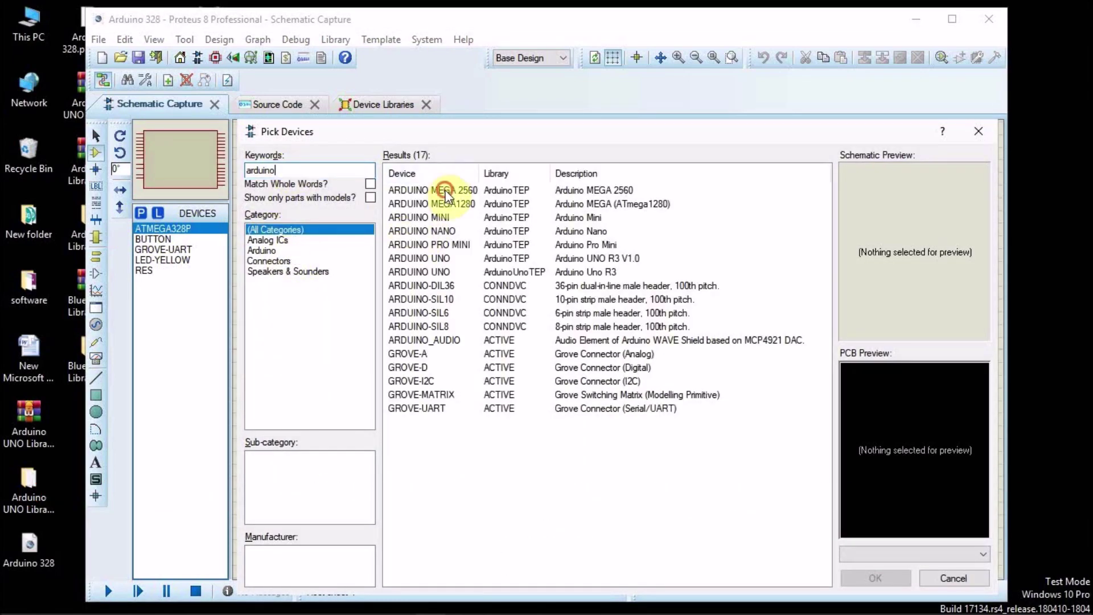
pyautogui.click(446, 190)
pyautogui.press('Down')
pyautogui.press('Down')
pyautogui.press('Down')
pyautogui.press('Down')
pyautogui.press('Down')
pyautogui.press('Down')
pyautogui.press('Down')
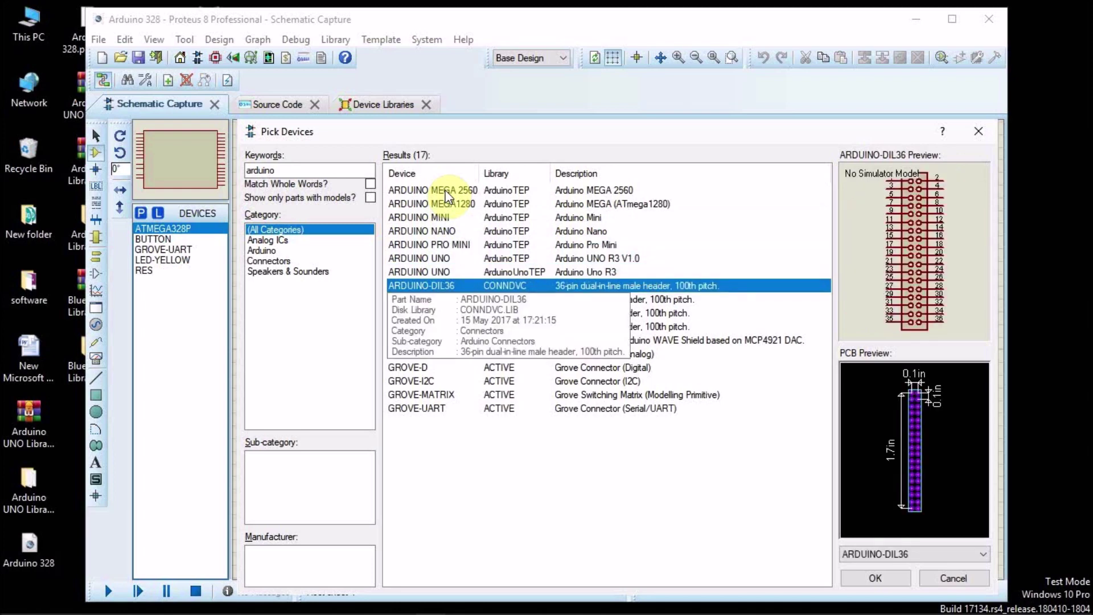
pyautogui.press('Down')
pyautogui.press('Down')
pyautogui.press('Down')
pyautogui.press('Down')
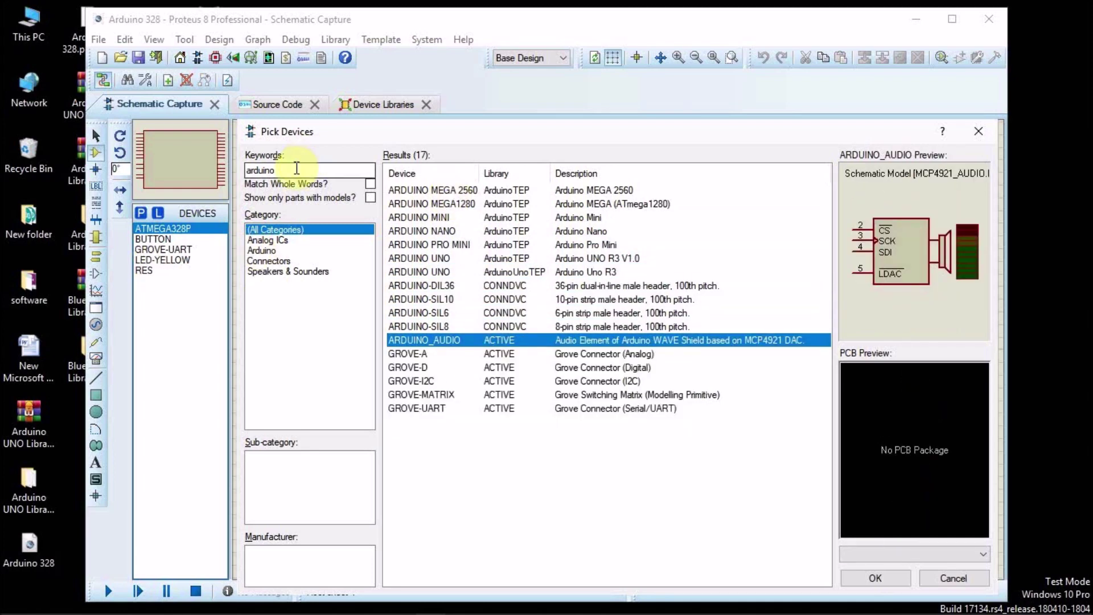
# Search for "blue" in the Bluetooth category, add BLUETOOTH HC-05 to the device list, close the picker and select that device
pyautogui.moveTo(296, 169); pyautogui.dragTo(235, 167)
pyautogui.write('blue')
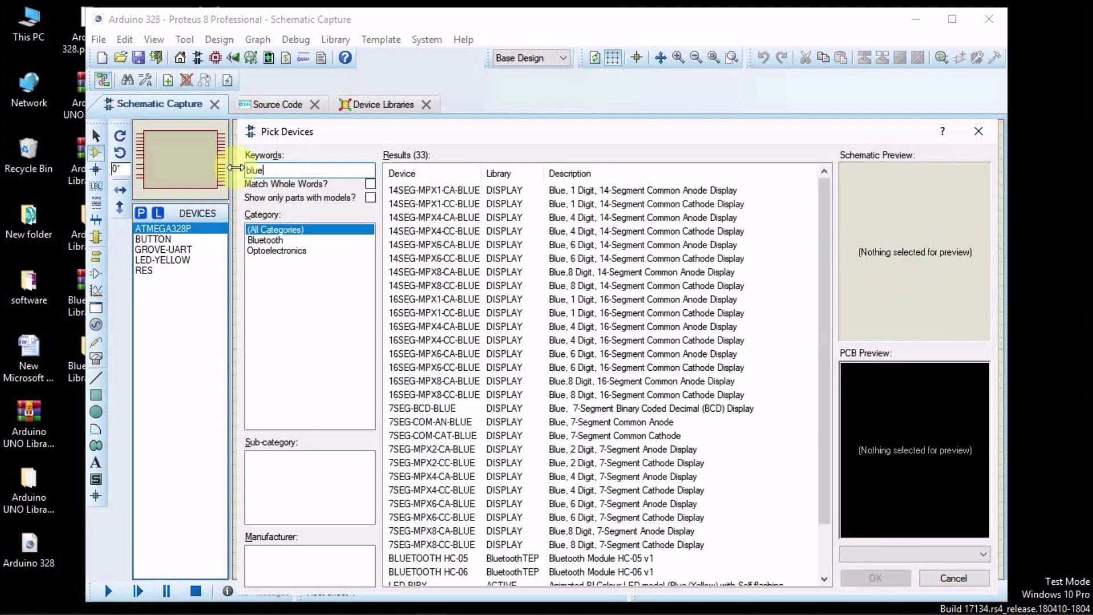
pyautogui.click(264, 245)
pyautogui.click(441, 191)
pyautogui.click(575, 206)
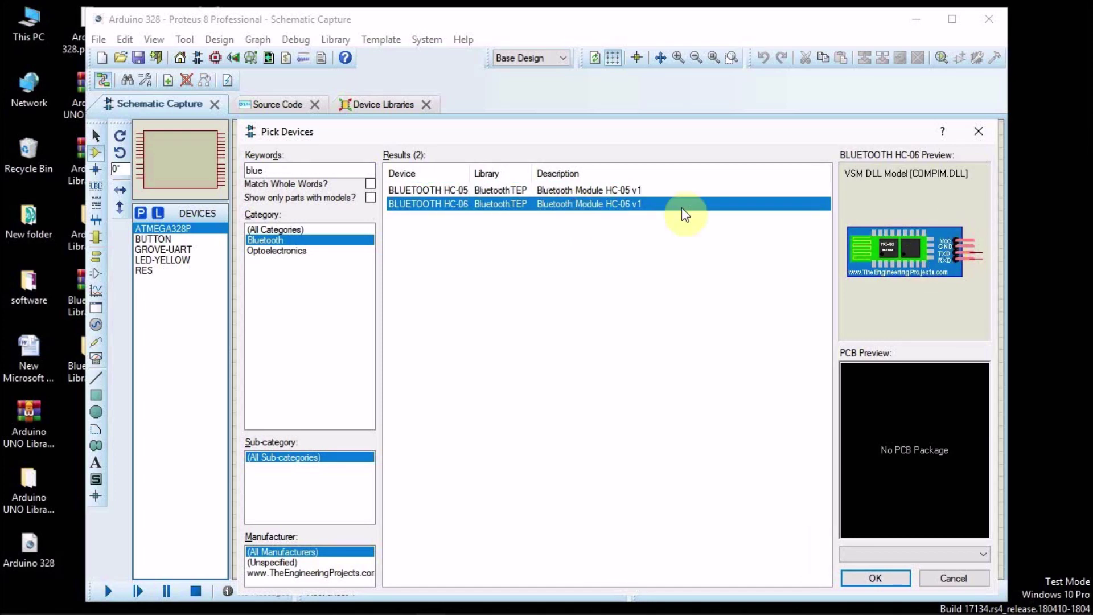
pyautogui.doubleClick(540, 189)
pyautogui.press('Escape')
pyautogui.click(197, 239)
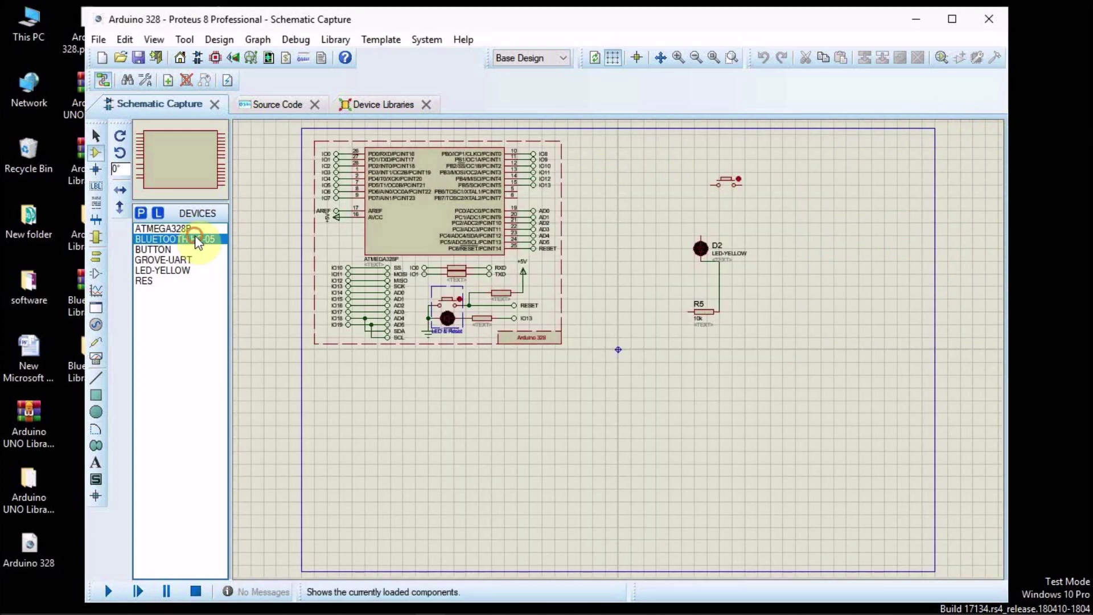
# Place the BLUETOOTH HC-05 module on the schematic below the Arduino 328 block
pyautogui.click(775, 371)
pyautogui.click(649, 432)
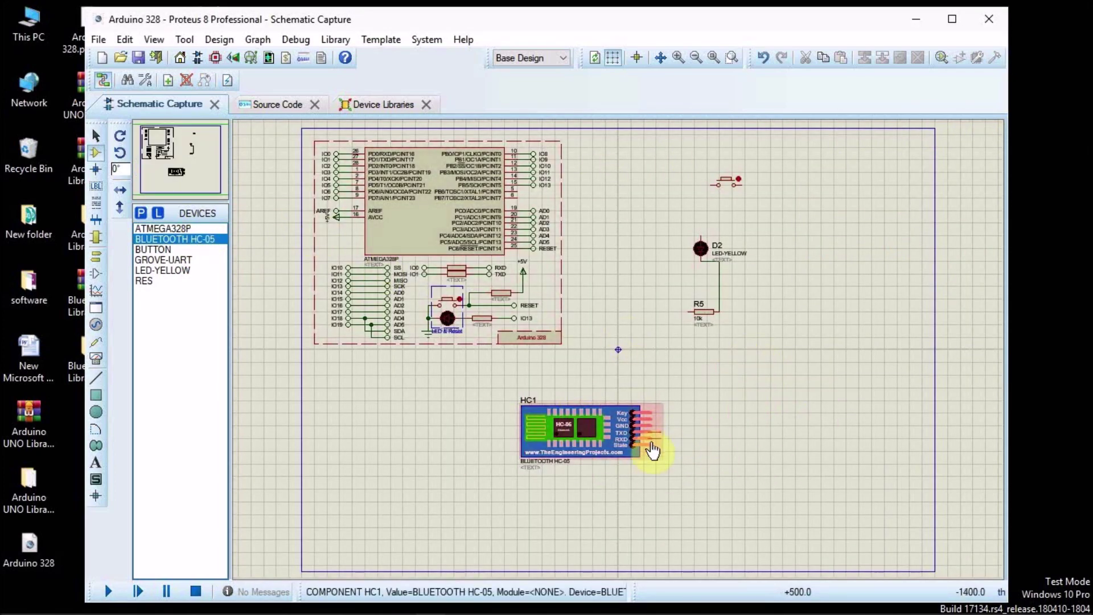
pyautogui.doubleClick(26, 283)
pyautogui.doubleClick(497, 264)
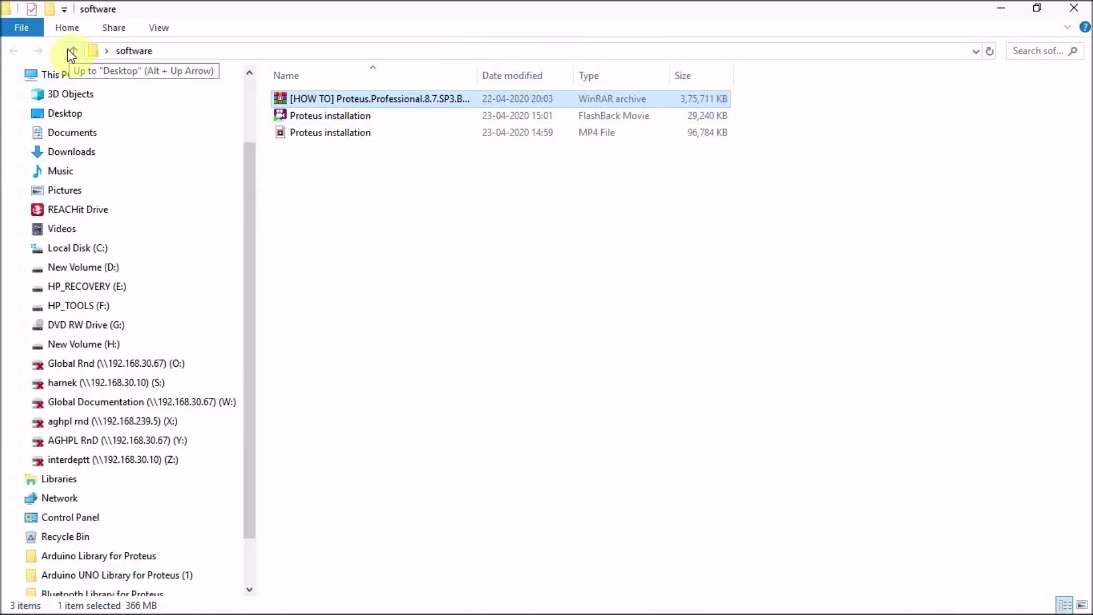
pyautogui.click(1066, 10)
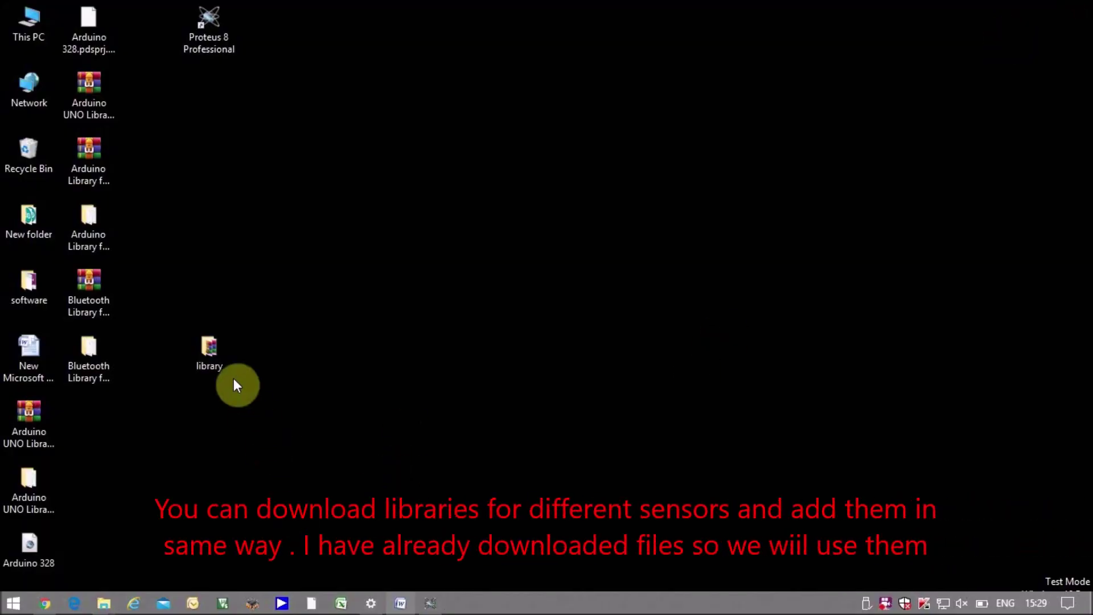
# Open the desktop's library folder, extract the Arduino-Library-for-Proteus-master archive, check its contents and return to the library folder
pyautogui.doubleClick(214, 357)
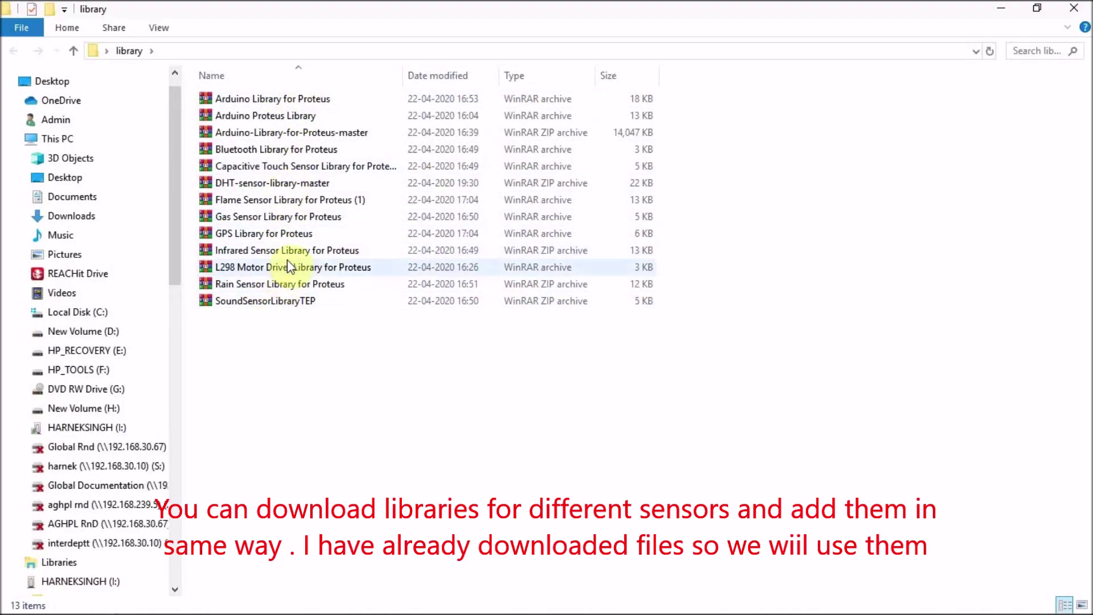
pyautogui.rightClick(306, 131)
pyautogui.click(393, 211)
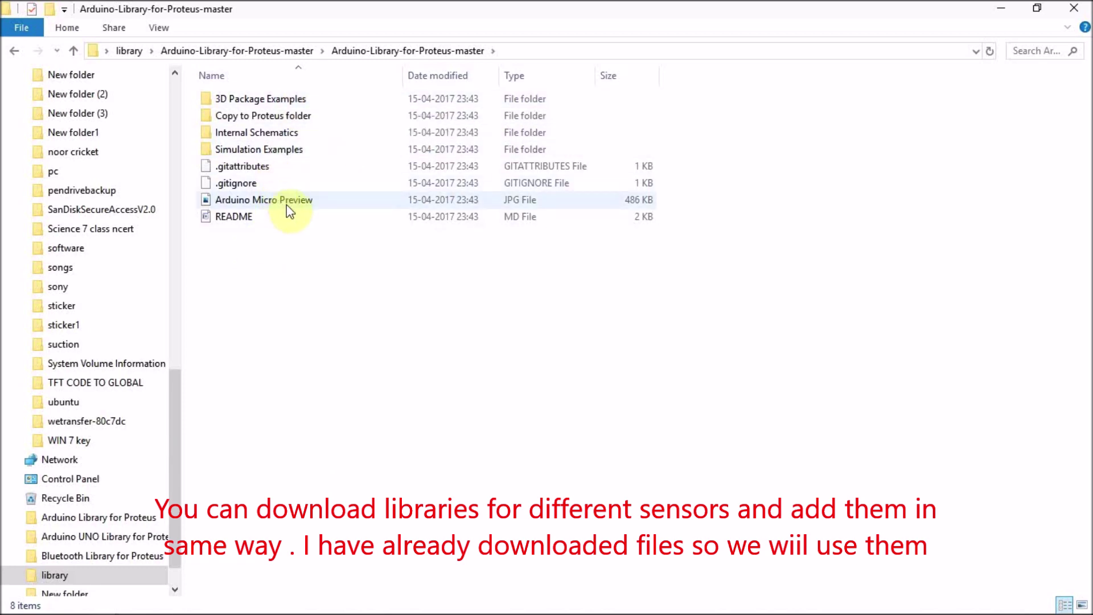
pyautogui.click(308, 51)
pyautogui.click(128, 50)
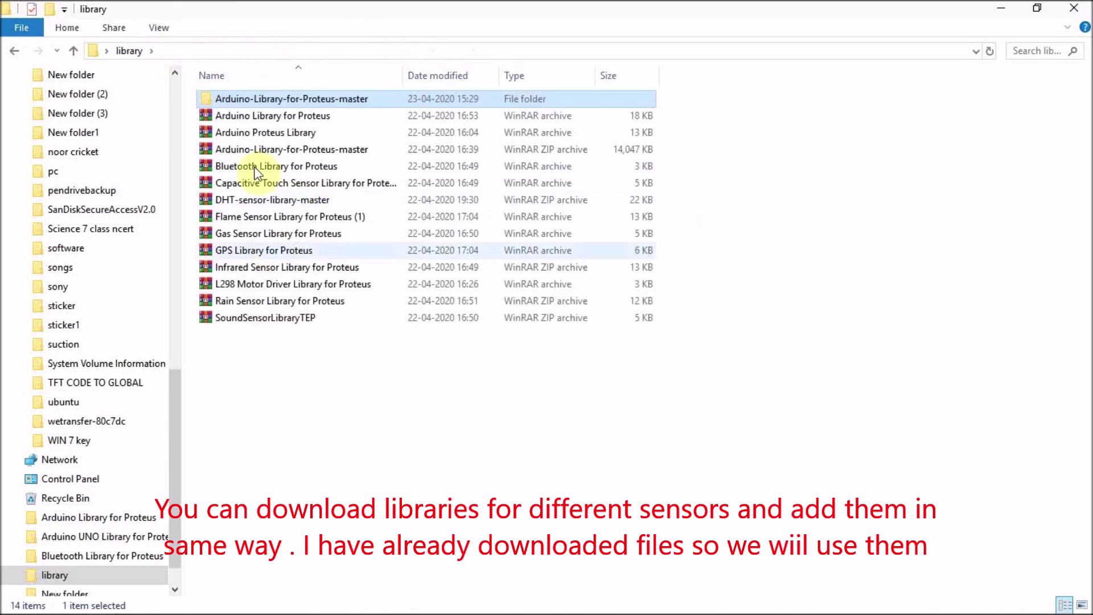
# Extract the Arduino Library for Proteus archive into its own folder, check its contents and return to the library folder
pyautogui.click(299, 116)
pyautogui.click(291, 133)
pyautogui.rightClick(322, 119)
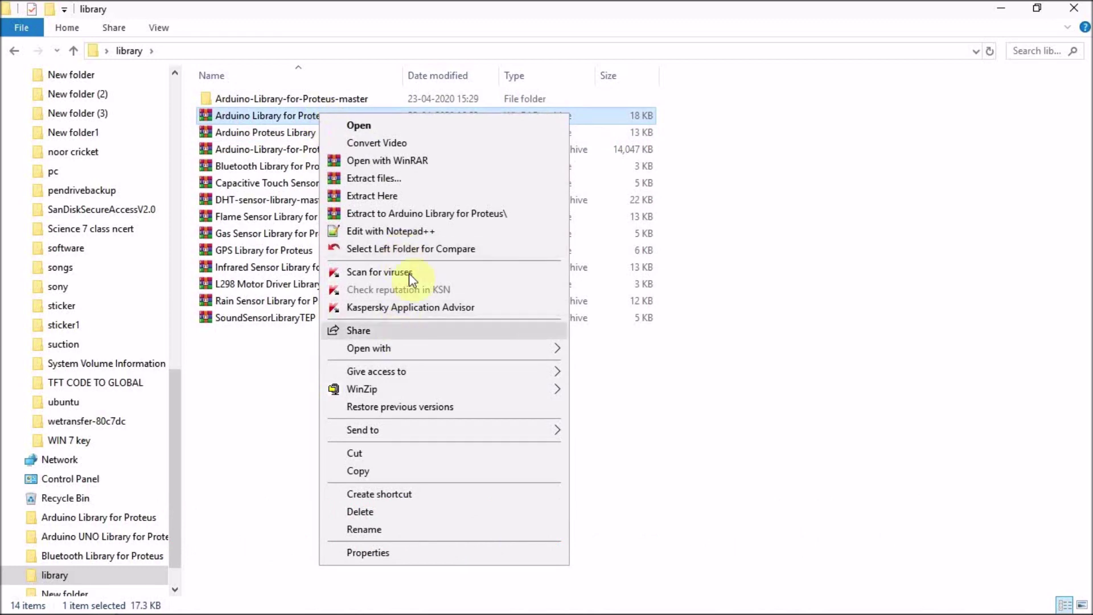
pyautogui.click(438, 220)
pyautogui.doubleClick(303, 335)
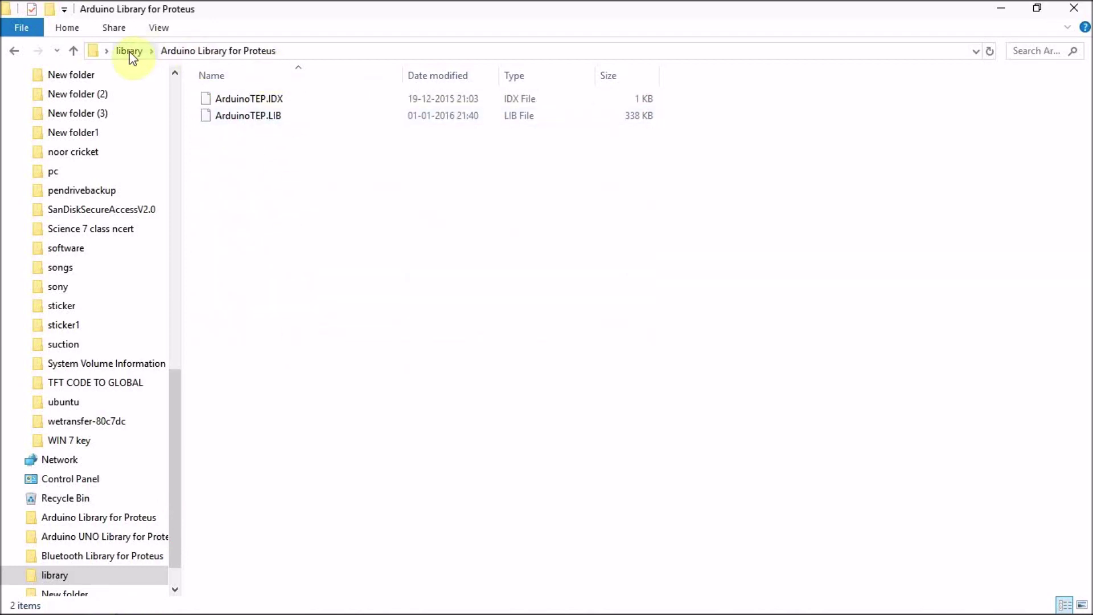
pyautogui.click(128, 50)
# Extract the Arduino Proteus Library archive into its own folder and copy ARDUINO2.IDX and ARDUINO2.LIB from the inner folder
pyautogui.rightClick(306, 149)
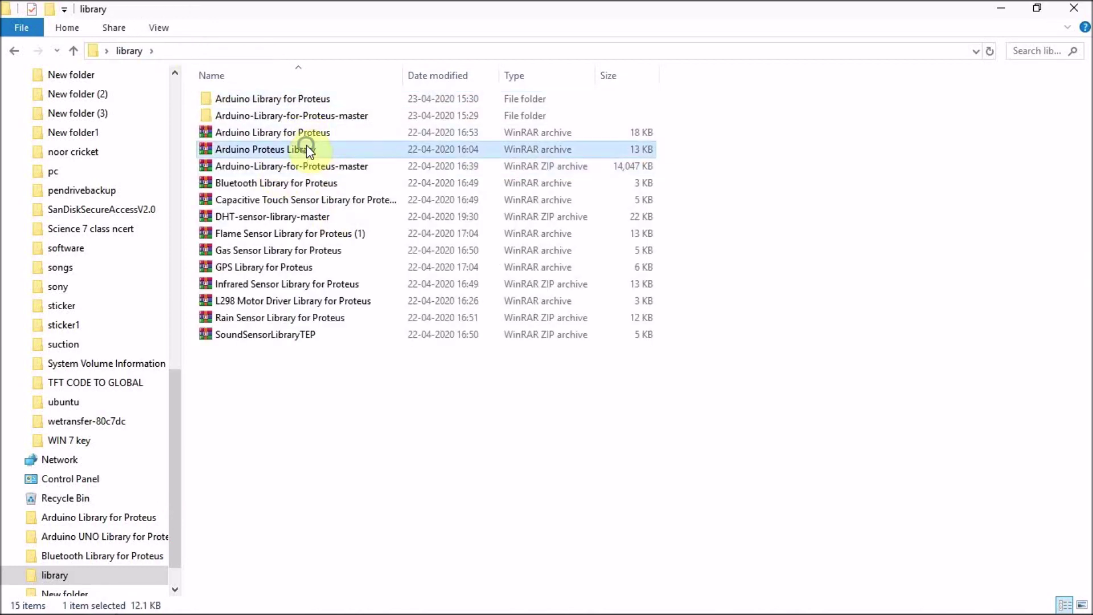
pyautogui.click(395, 247)
pyautogui.doubleClick(310, 117)
pyautogui.doubleClick(309, 102)
pyautogui.moveTo(701, 96); pyautogui.dragTo(649, 118)
pyautogui.rightClick(532, 112)
pyautogui.click(586, 414)
# Switch to Proteus, paste the copied ARDUINO2 files into the LIBRARY folder through the Create New Library dialog and cancel the dialog
pyautogui.click(442, 603)
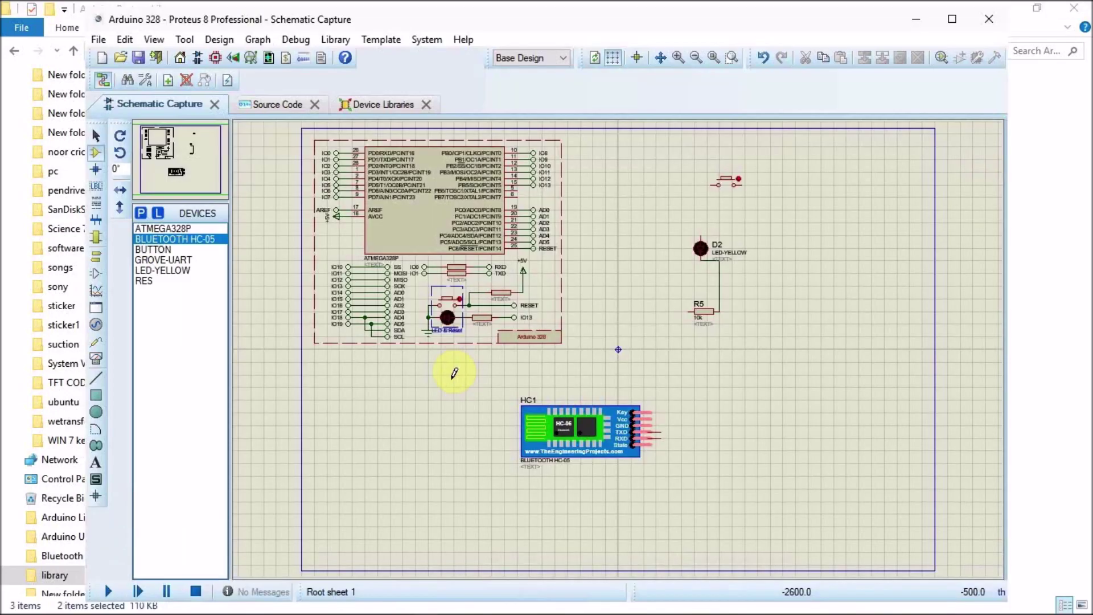
pyautogui.click(335, 39)
pyautogui.click(373, 248)
pyautogui.click(131, 39)
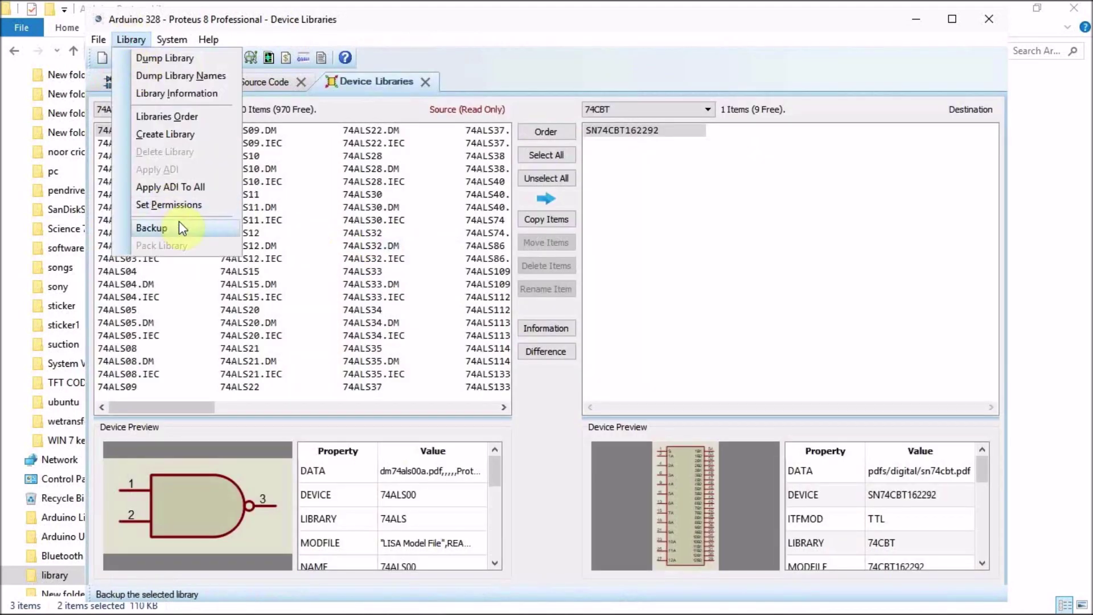
pyautogui.click(196, 132)
pyautogui.click(808, 436)
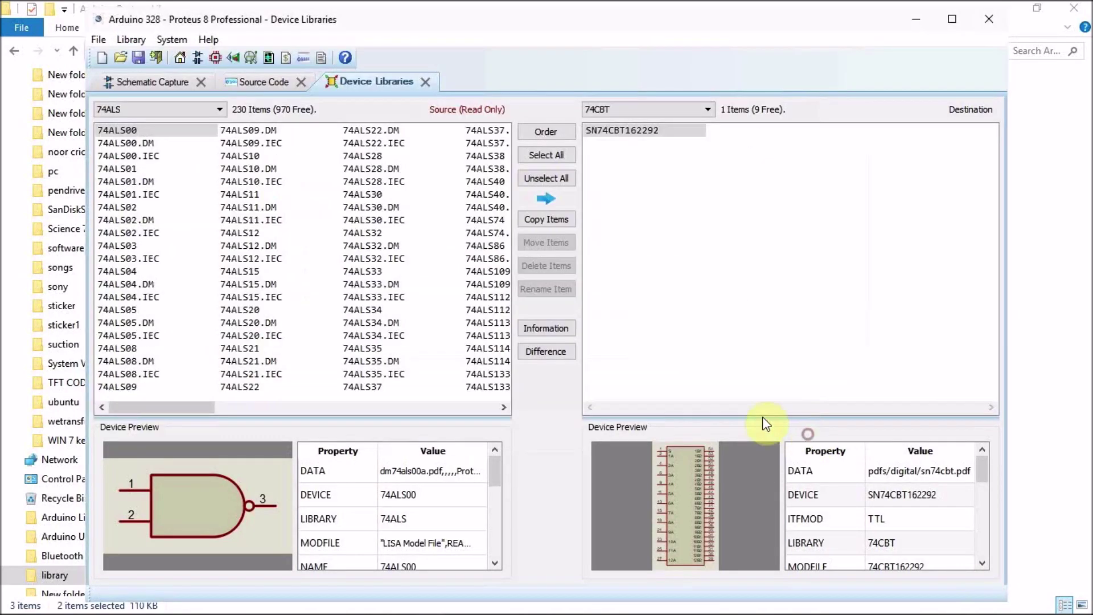
pyautogui.click(132, 39)
pyautogui.click(188, 133)
pyautogui.rightClick(802, 193)
pyautogui.click(841, 278)
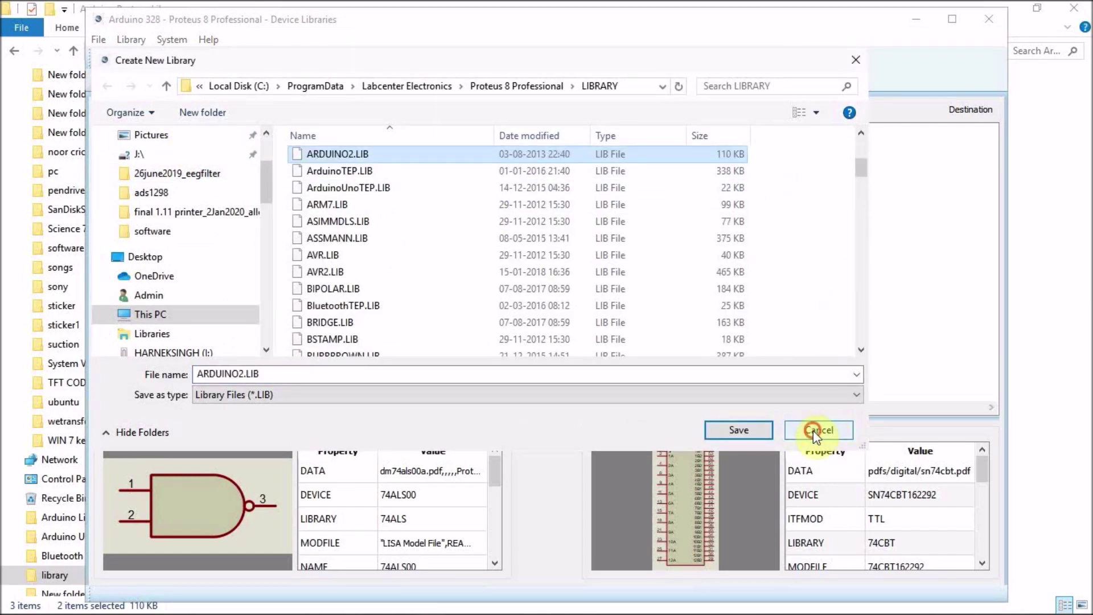
pyautogui.click(816, 436)
# Minimize Proteus and return to the library folder containing the downloaded archives
pyautogui.click(988, 19)
pyautogui.click(607, 336)
pyautogui.click(918, 23)
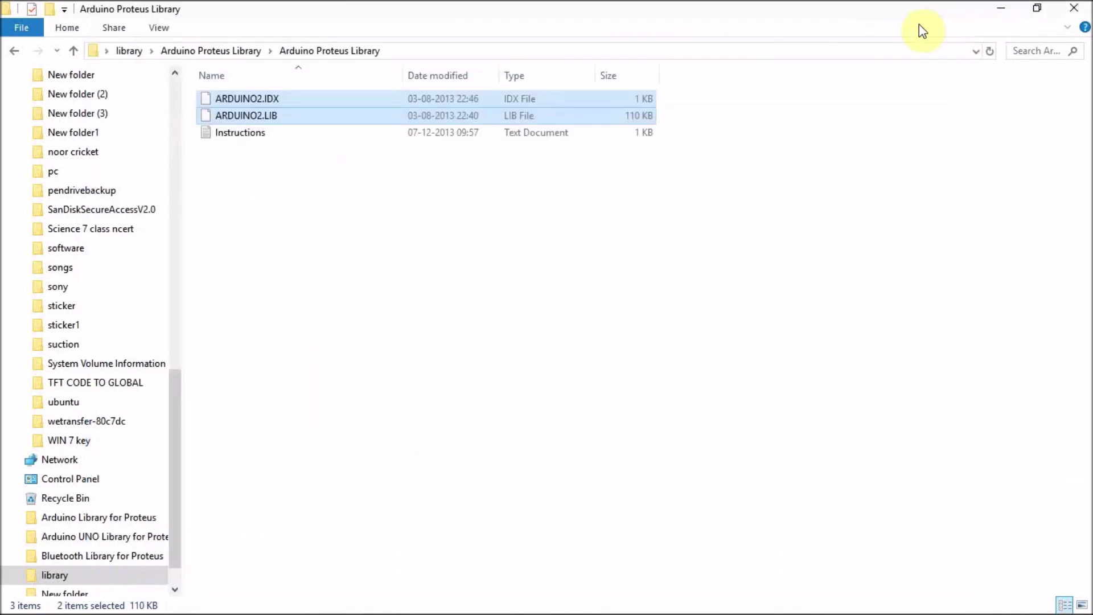
pyautogui.click(130, 51)
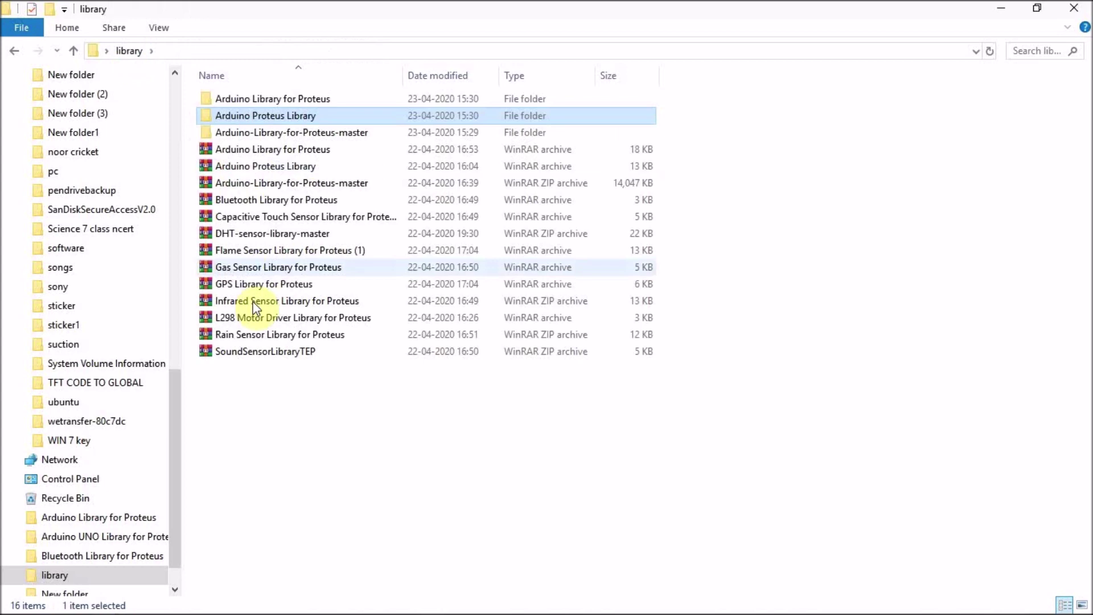
# Extract the Infrared Sensor Library for Proteus archive into its own folder
pyautogui.click(315, 301)
pyautogui.click(317, 318)
pyautogui.click(296, 300)
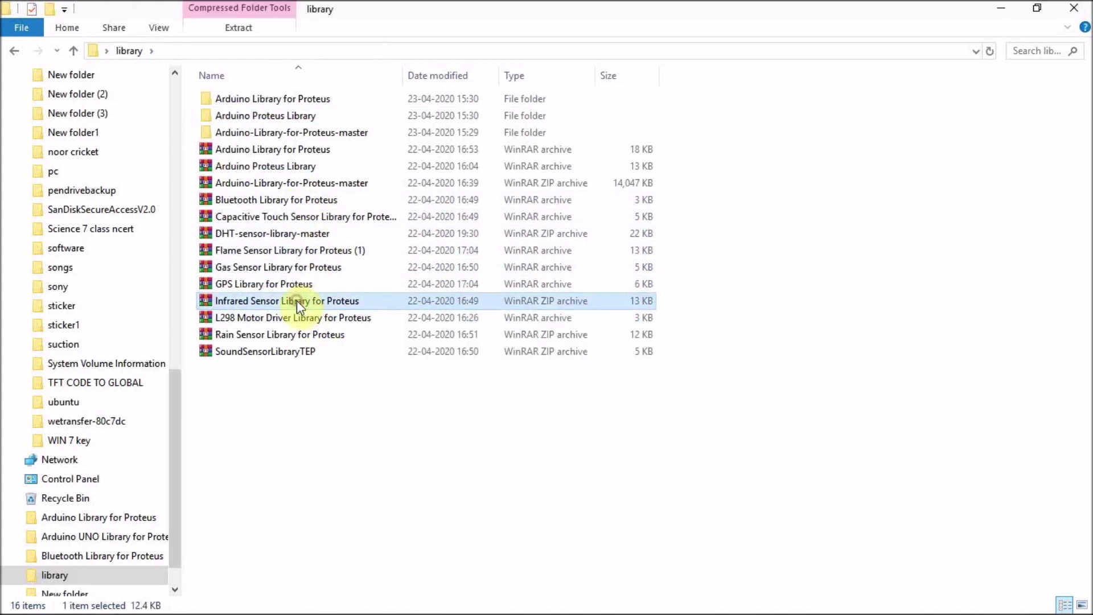
pyautogui.rightClick(296, 300)
pyautogui.click(398, 263)
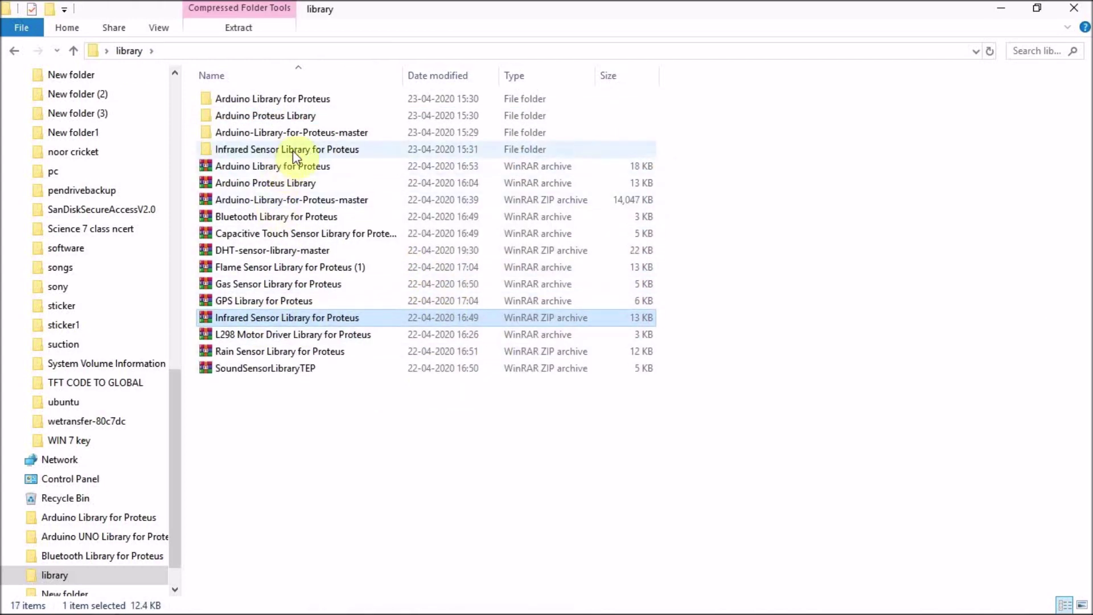
# Open the inner Infrared Sensor Library for Proteus folder and copy all its files, including InfraredSensorsTEP.HEX, .IDX and .LIB
pyautogui.doubleClick(274, 149)
pyautogui.doubleClick(319, 99)
pyautogui.moveTo(398, 209); pyautogui.dragTo(478, 79)
pyautogui.rightClick(473, 103)
pyautogui.click(515, 388)
# Switch to Proteus, paste the infrared sensor files into the LIBRARY folder through the Create New Library dialog and cancel the dialog
pyautogui.click(428, 602)
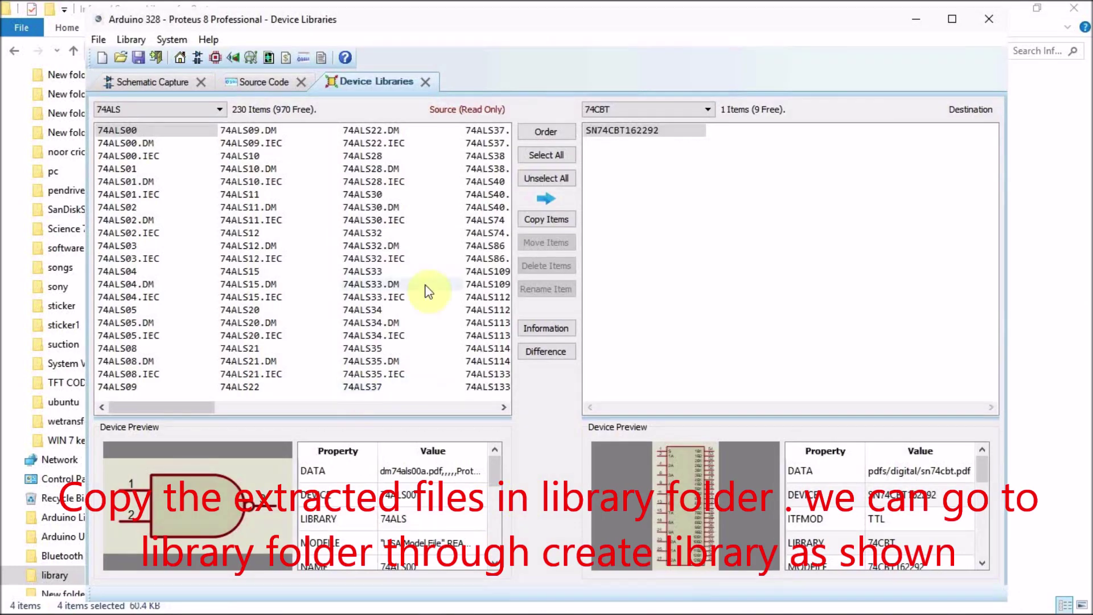
pyautogui.click(132, 39)
pyautogui.click(173, 138)
pyautogui.rightClick(820, 240)
pyautogui.click(859, 326)
pyautogui.click(808, 430)
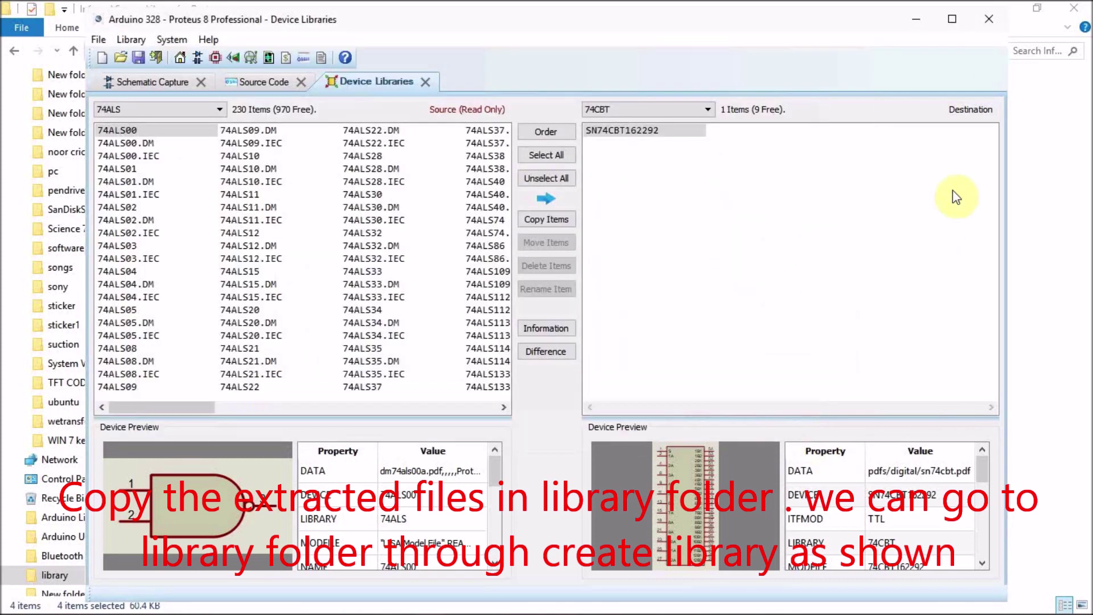
# Close Proteus with the project changes saved, minimize the extracted folder and relaunch Proteus 8 Professional
pyautogui.click(987, 23)
pyautogui.click(498, 342)
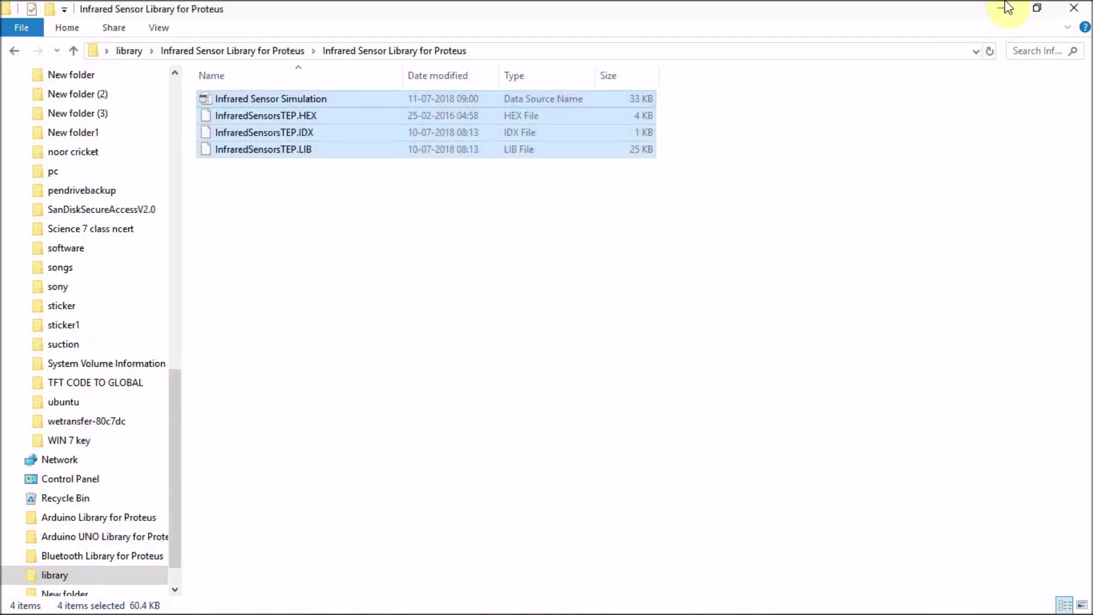
pyautogui.click(1009, 11)
pyautogui.doubleClick(220, 30)
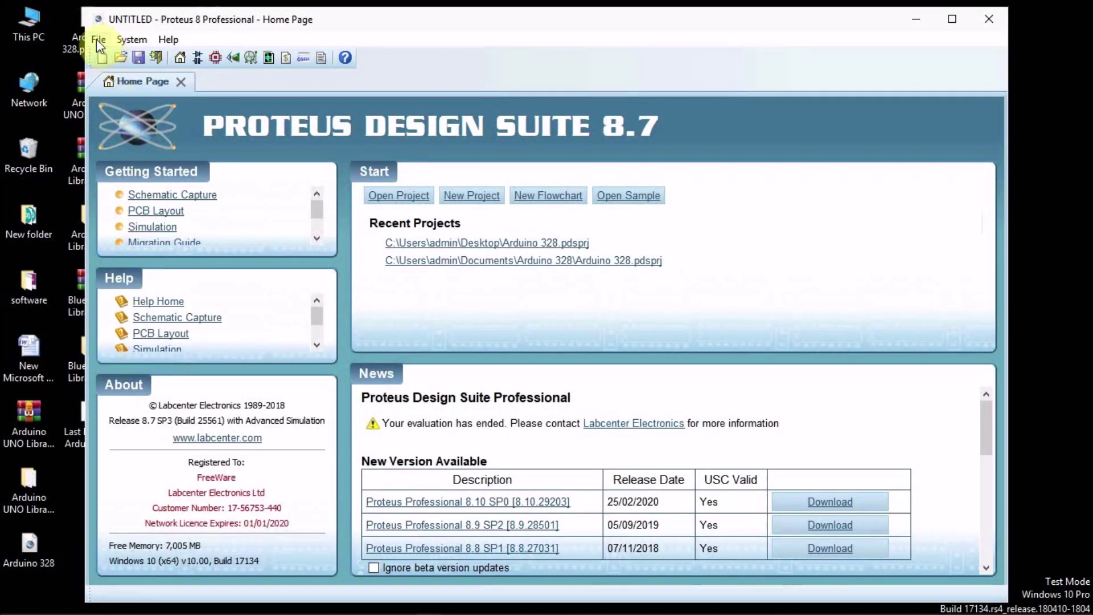
# Open the saved Arduino 328 project from the Desktop
pyautogui.click(98, 40)
pyautogui.click(136, 75)
pyautogui.click(296, 208)
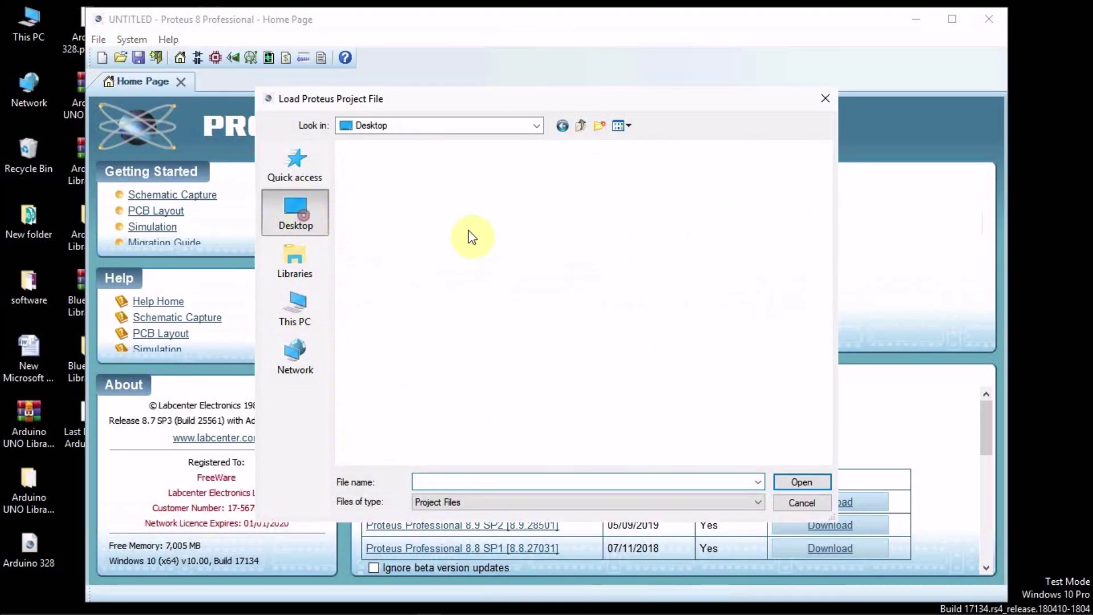
pyautogui.doubleClick(393, 411)
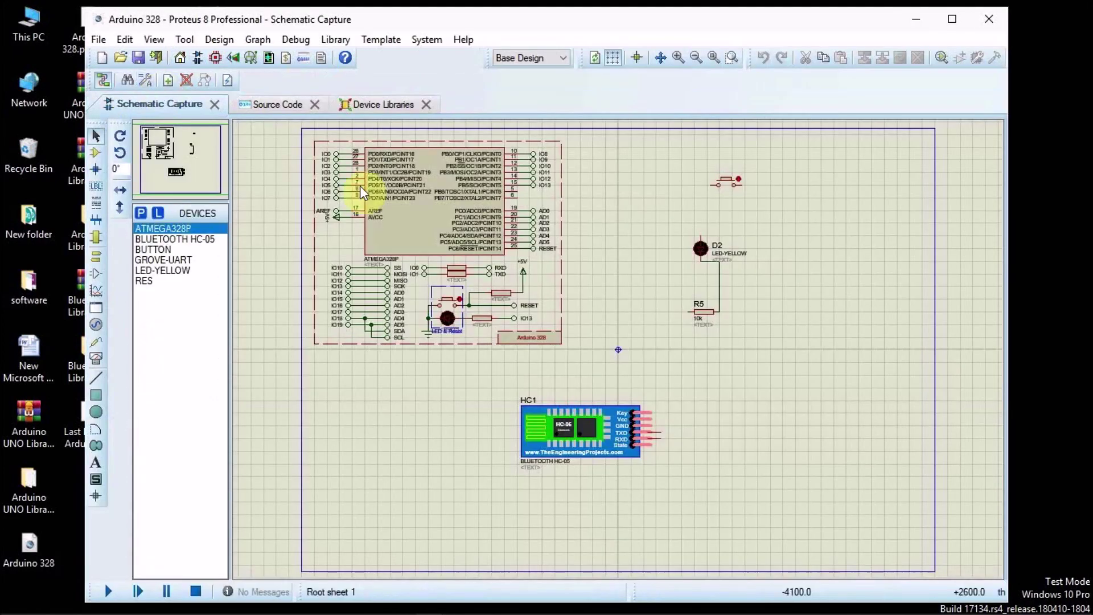
# Search the device picker for "arduin" in the Arduino category and preview ARDUINO MEGA 2560
pyautogui.click(145, 217)
pyautogui.write('arduin')
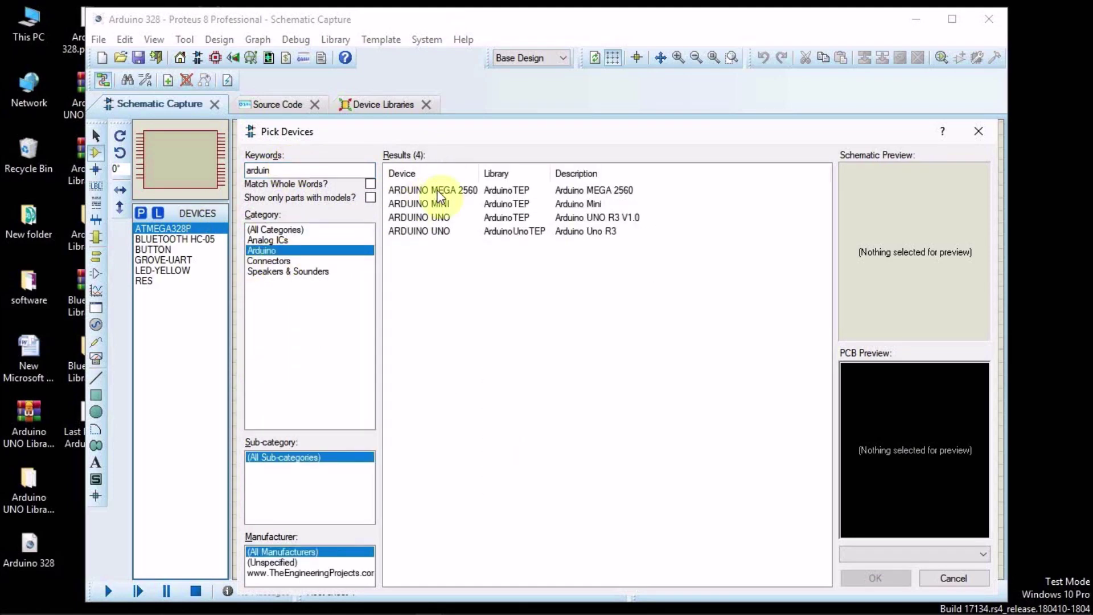
pyautogui.click(430, 191)
# Search for "infra", preview the matching parts and add IR OBSTACLE SENSOR to the device list
pyautogui.moveTo(292, 172); pyautogui.dragTo(225, 166)
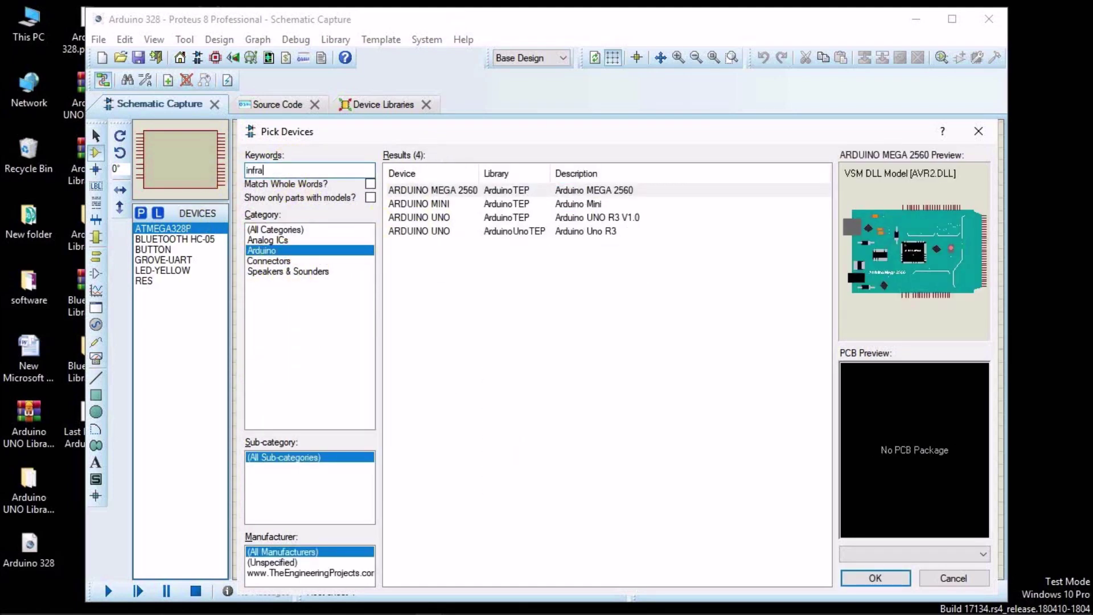
pyautogui.click(414, 192)
pyautogui.click(411, 204)
pyautogui.click(410, 194)
pyautogui.doubleClick(540, 193)
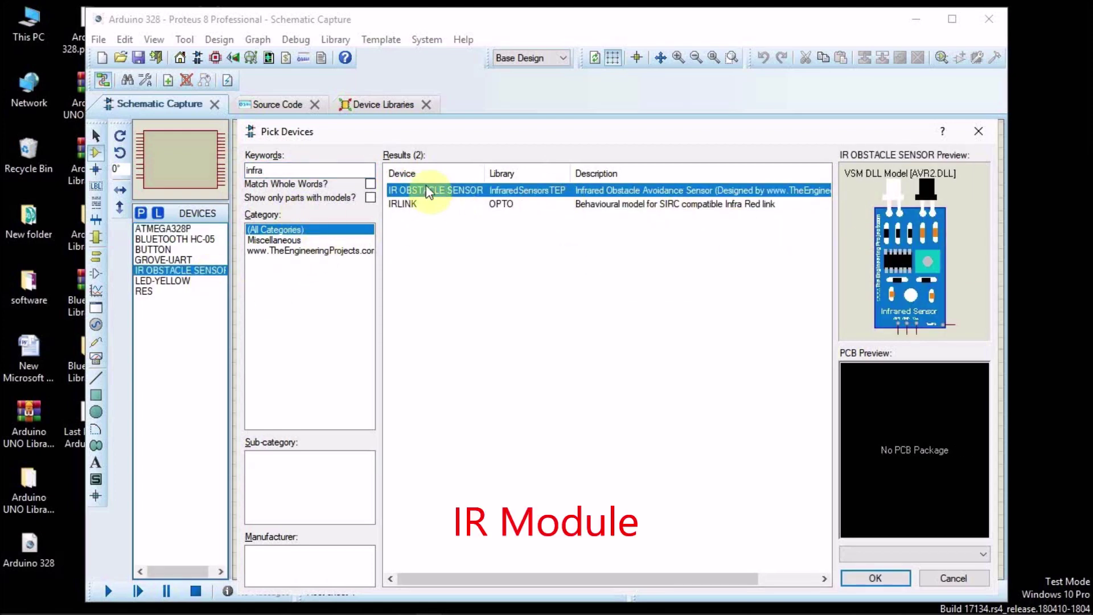
# Search for "Sim" in the ARDUINO category, preview the Simulino boards and add SIMULINO UNO to the device list
pyautogui.click(263, 171)
pyautogui.write('A')
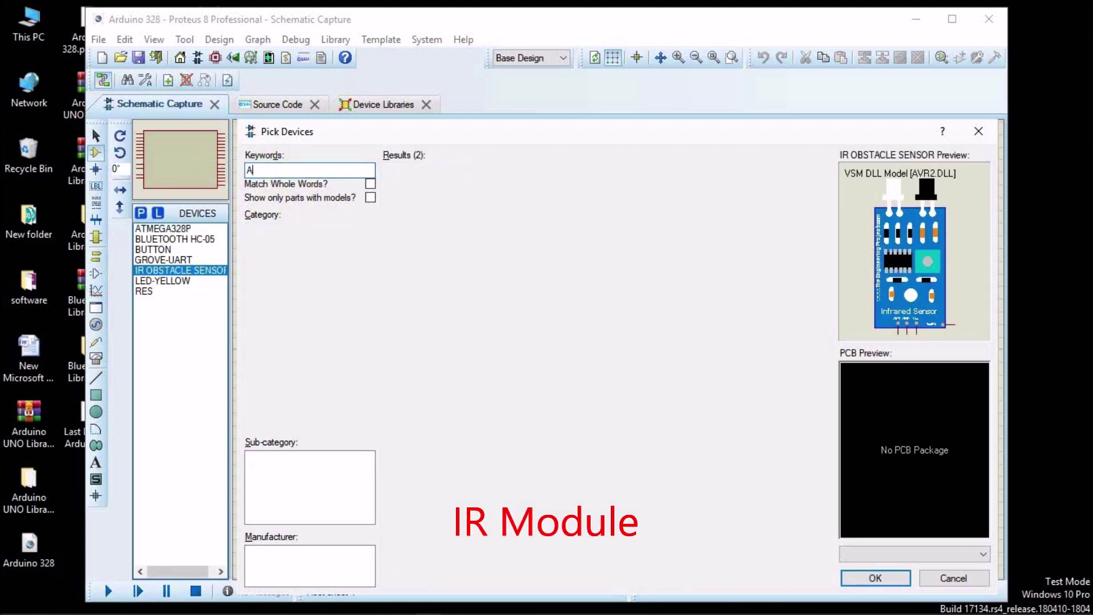
pyautogui.write('r')
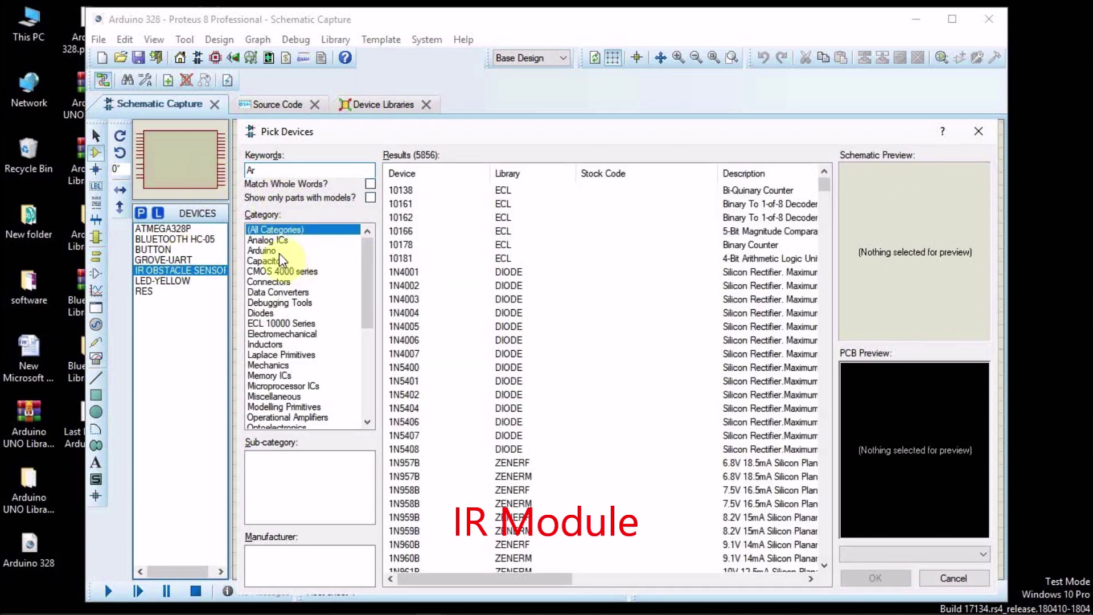
pyautogui.click(278, 251)
pyautogui.write('Sim')
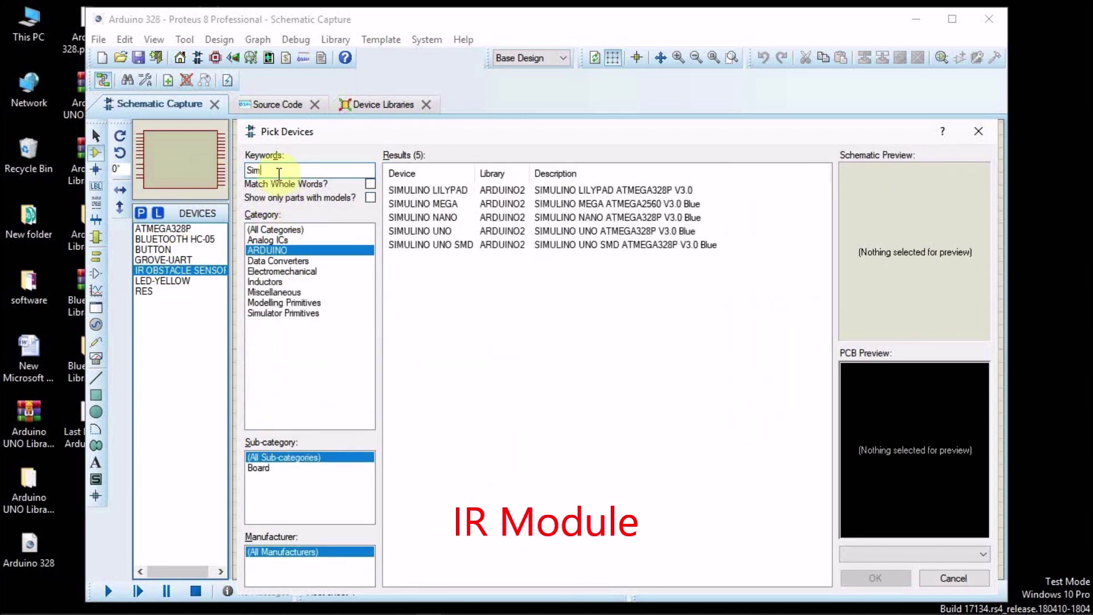
pyautogui.click(438, 190)
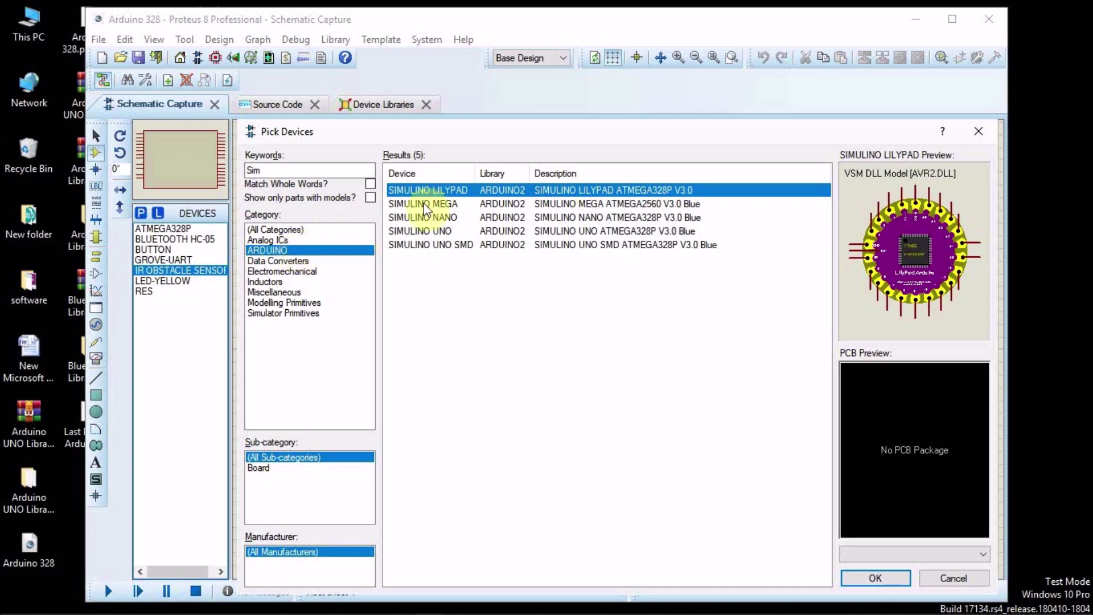
pyautogui.click(646, 204)
pyautogui.click(647, 217)
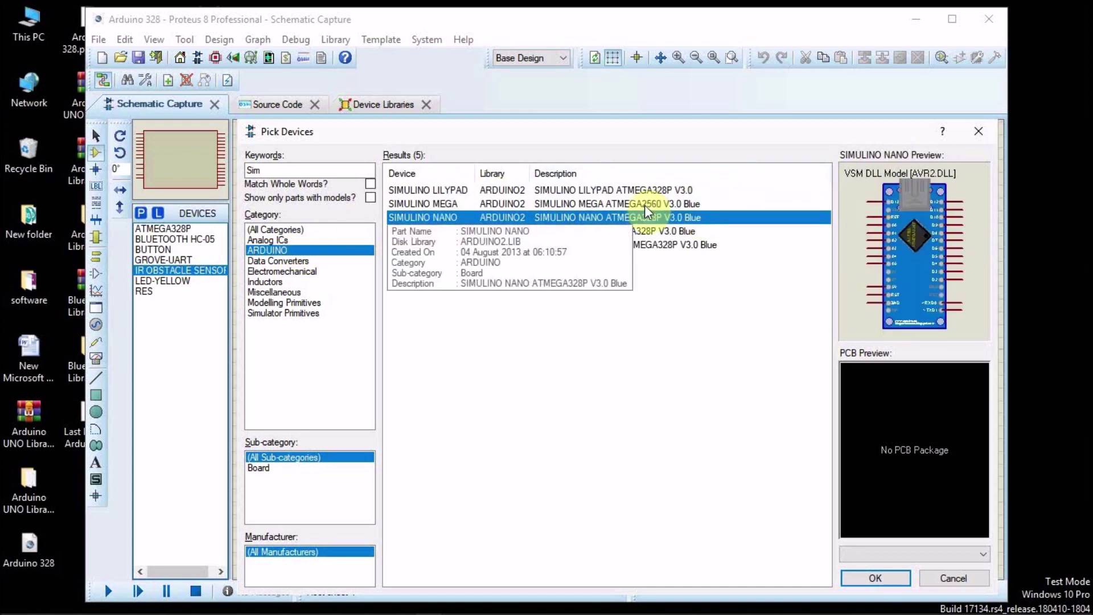
pyautogui.click(646, 231)
pyautogui.click(875, 579)
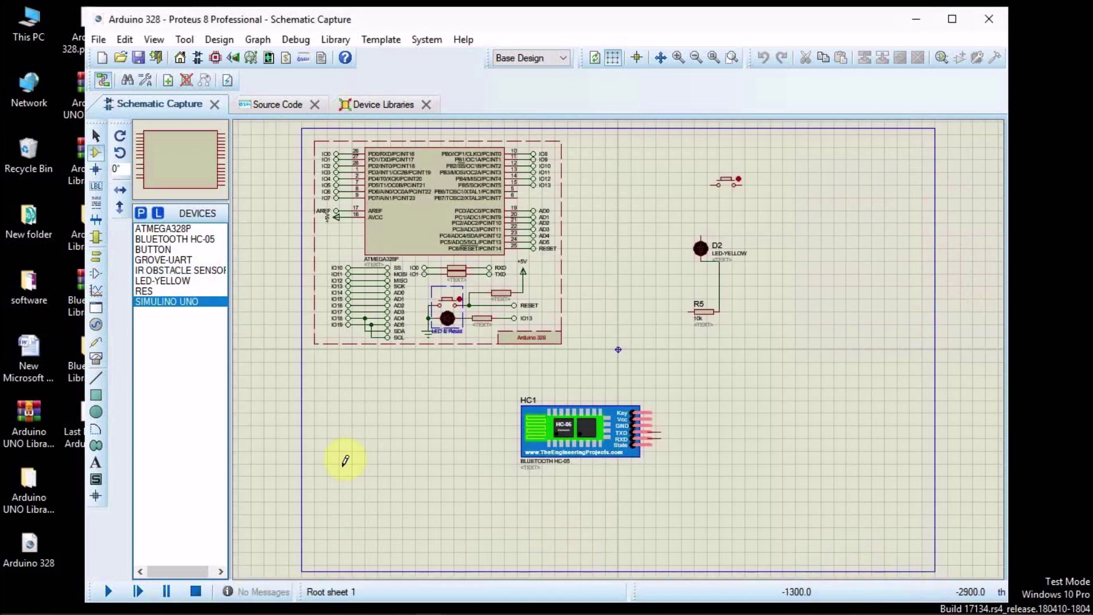
# Place SIMULINO UNO on the schematic's right side and IR OBSTACLE SENSOR below the Arduino 328 block
pyautogui.click(426, 464)
pyautogui.click(835, 307)
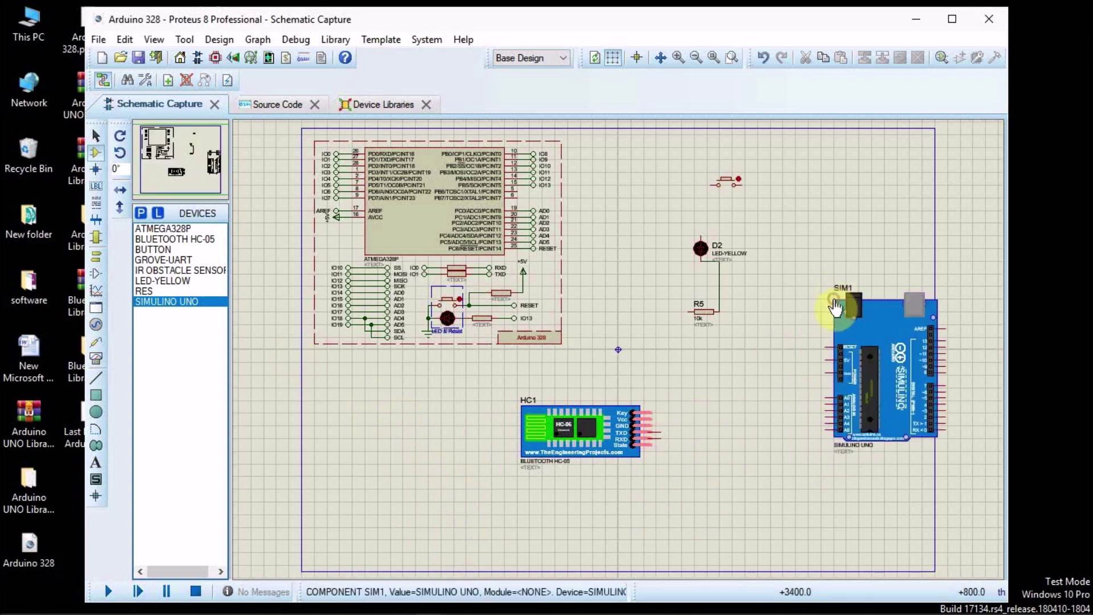
pyautogui.click(160, 270)
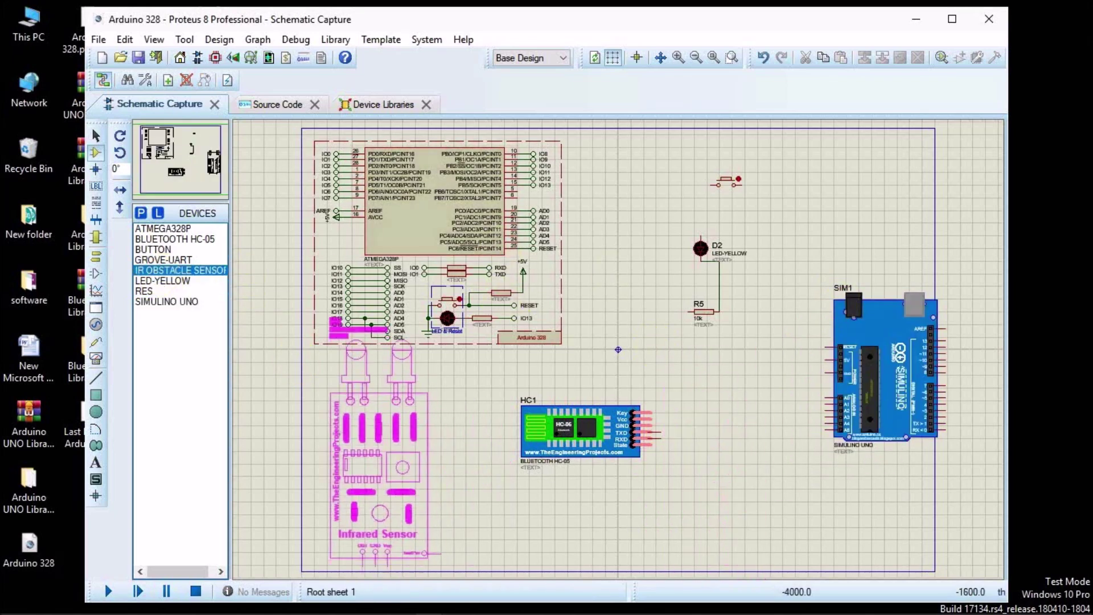
pyautogui.click(385, 478)
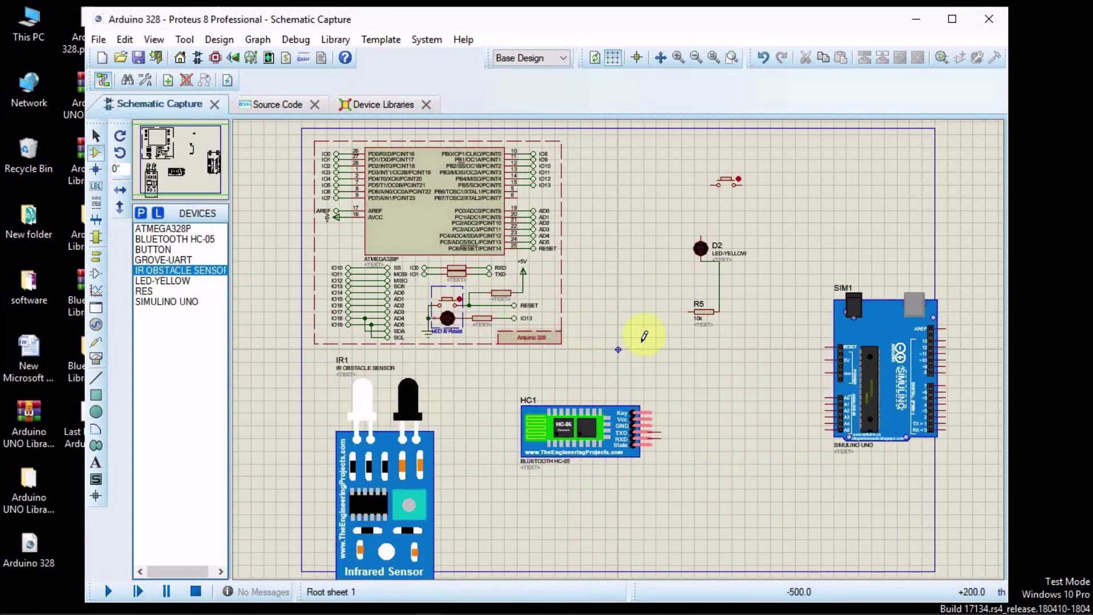
# Delete the whole Arduino 328 block from the schematic and move IR OBSTACLE SENSOR up into the freed area
pyautogui.moveTo(288, 264); pyautogui.dragTo(337, 119)
pyautogui.press('Delete')
pyautogui.moveTo(698, 356); pyautogui.dragTo(415, 114)
pyautogui.press('Delete')
pyautogui.click(514, 393)
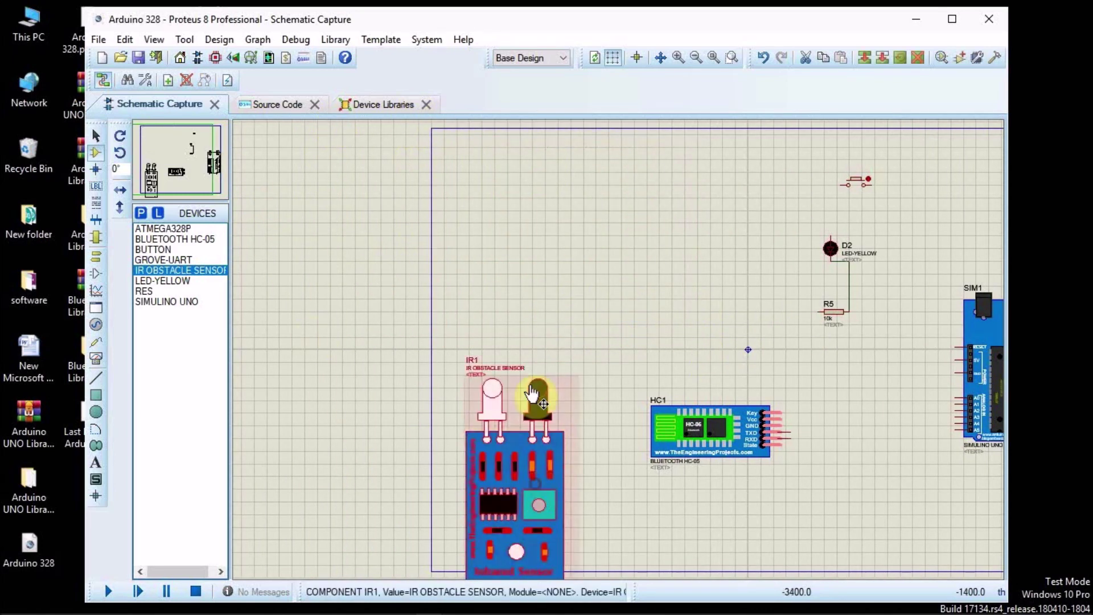
pyautogui.moveTo(509, 436); pyautogui.dragTo(519, 217)
# Search the device picker for "ultra" in the ARDUINO category and add ULTRASONIC V2.0 B to the device list
pyautogui.click(141, 213)
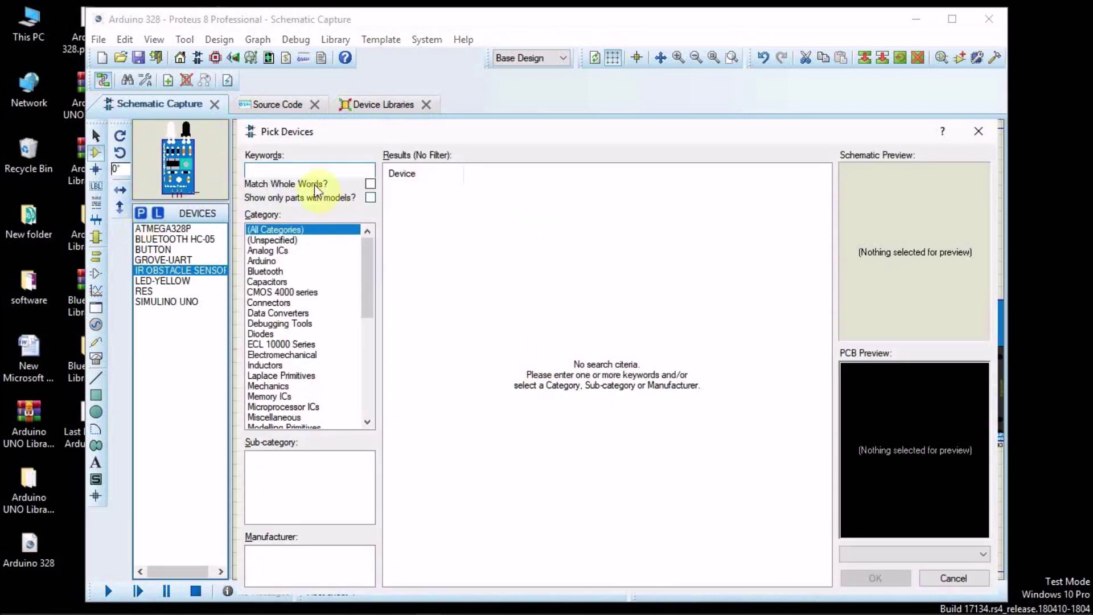
pyautogui.write('ultra')
pyautogui.click(280, 250)
pyautogui.click(471, 191)
pyautogui.doubleClick(565, 193)
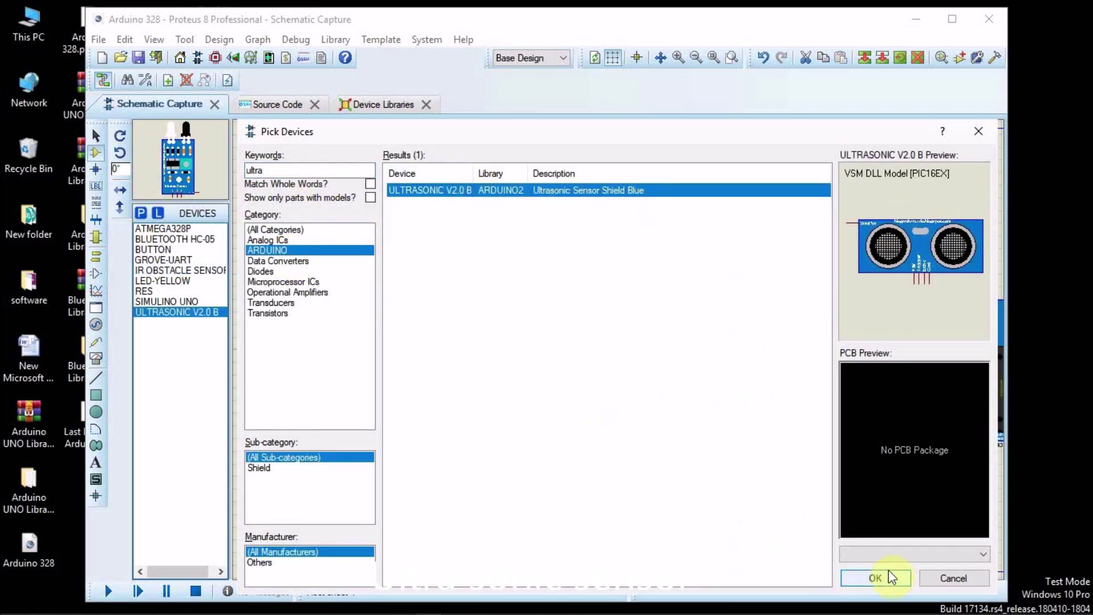
pyautogui.click(874, 578)
# Place ULTRASONIC V2.0 B on the schematic below the infrared sensor and maximize the program window
pyautogui.click(203, 311)
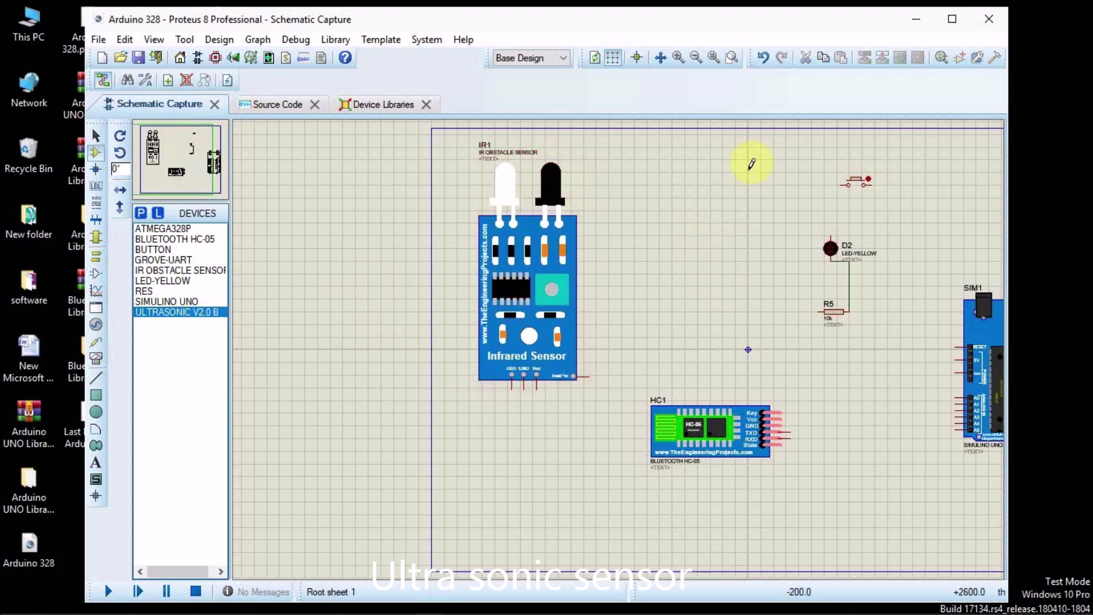
pyautogui.click(552, 487)
pyautogui.click(530, 474)
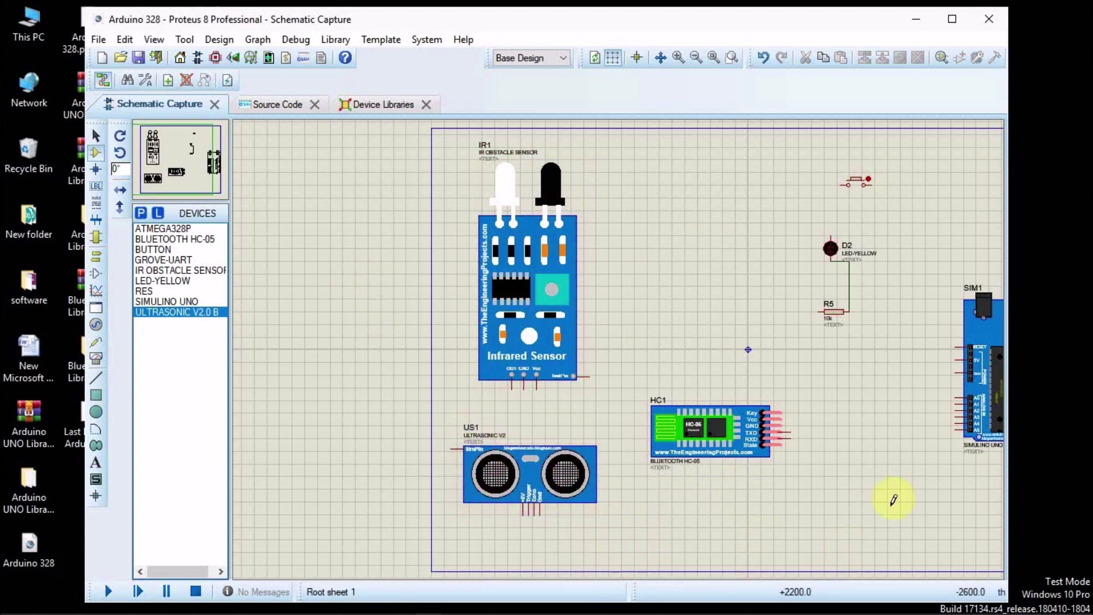
pyautogui.click(954, 20)
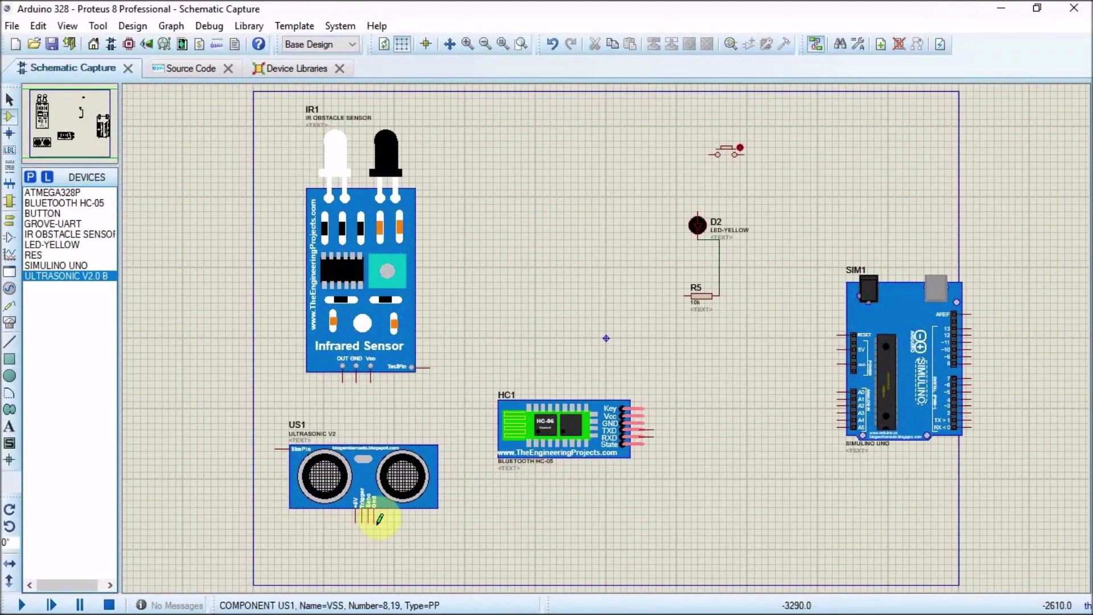